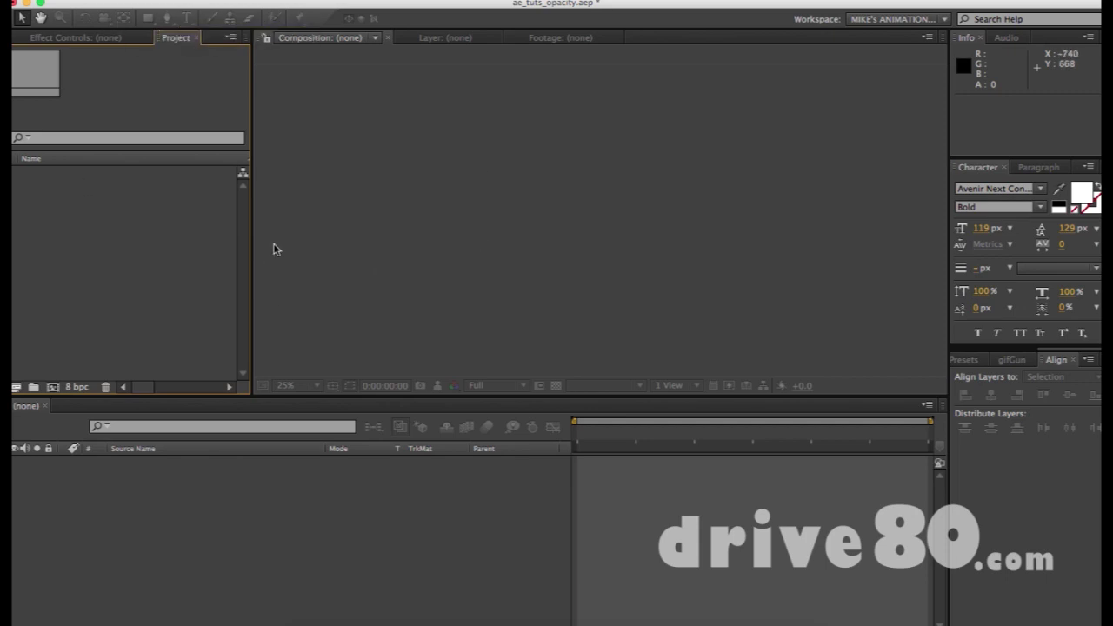
From the empty Project panel, start a new composition with Cmd+N.
{"action": "left_click", "coordinate": [336, 229]}
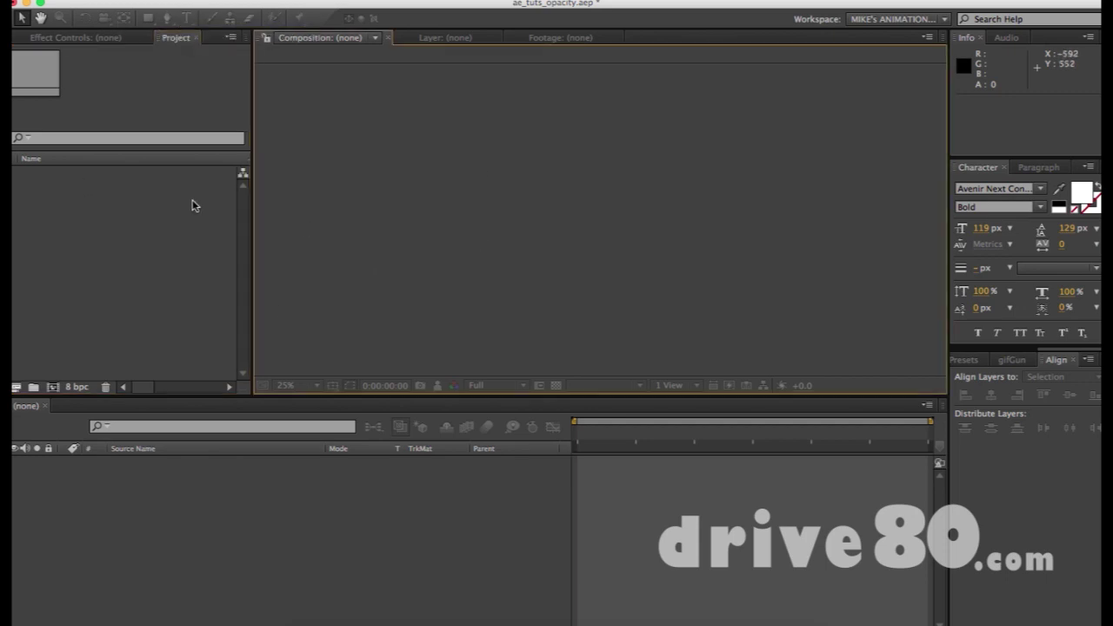
{"action": "left_click", "coordinate": [152, 299]}
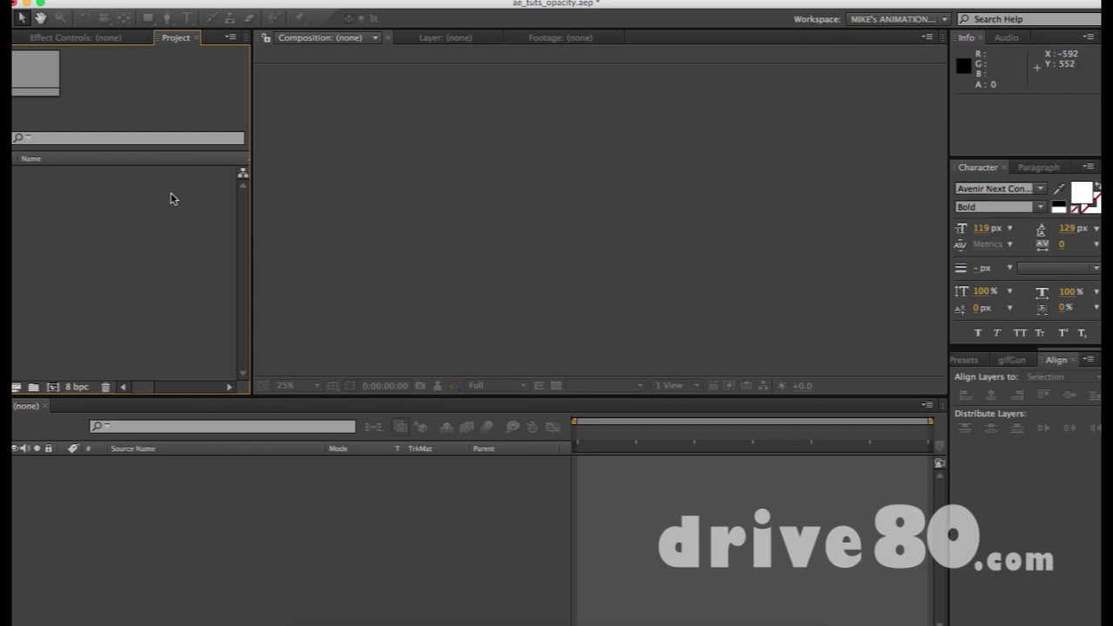
{"action": "key", "text": "super+n"}
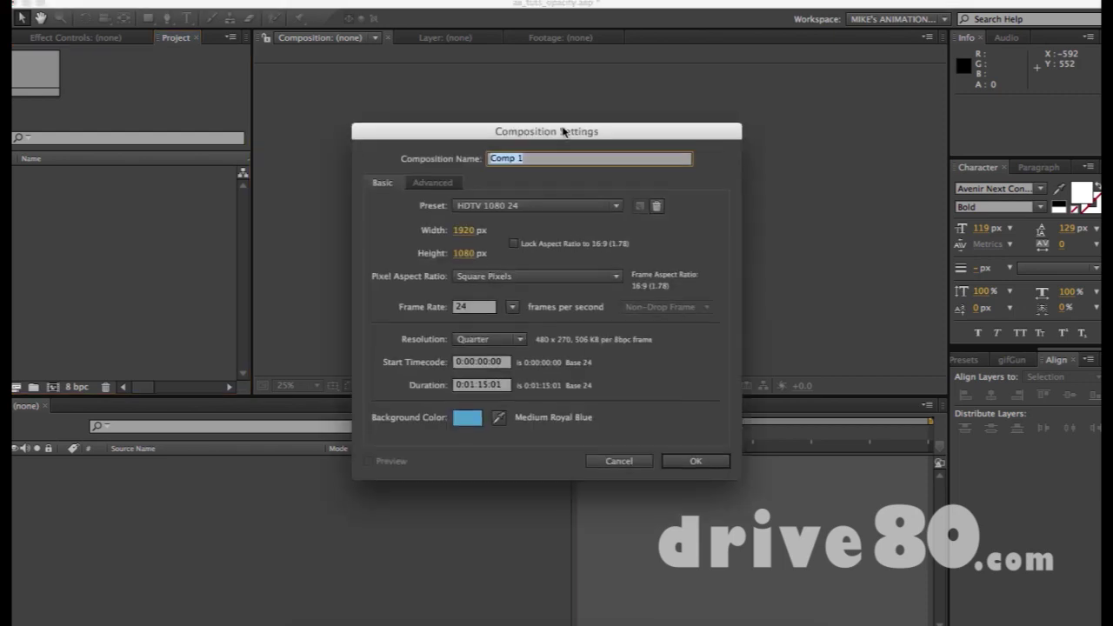
Create Comp 1 as HDTV 1080 24, 1920×1080, Square Pixels, with a Medium Royal Blue background.
{"action": "left_click_drag", "start_coordinate": [559, 140], "coordinate": [577, 126]}
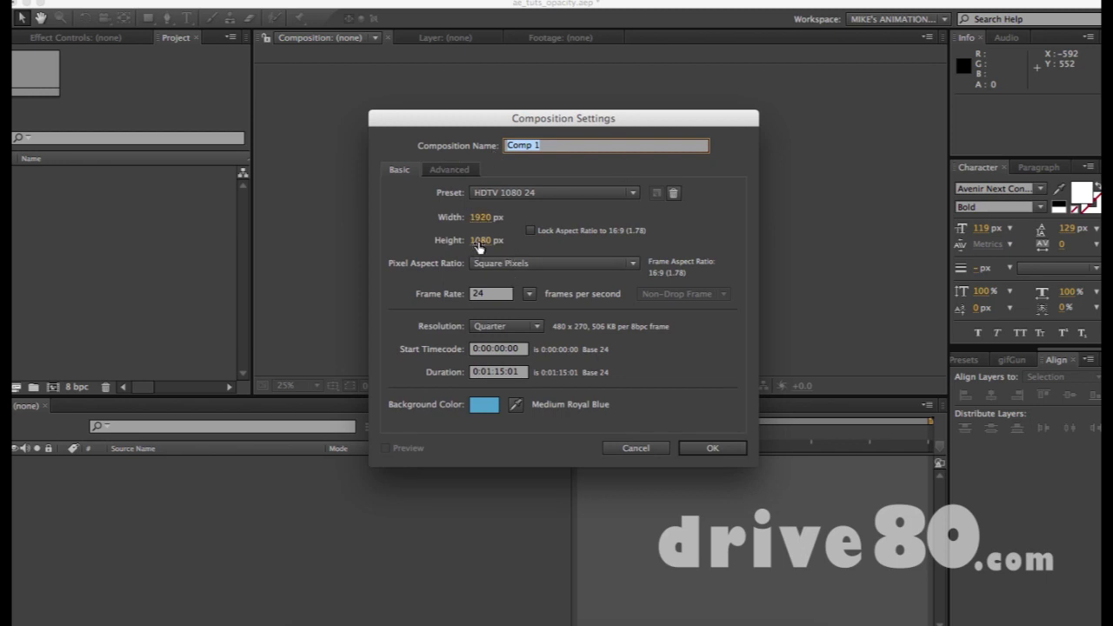
{"action": "left_click", "coordinate": [621, 271]}
{"action": "left_click", "coordinate": [693, 214]}
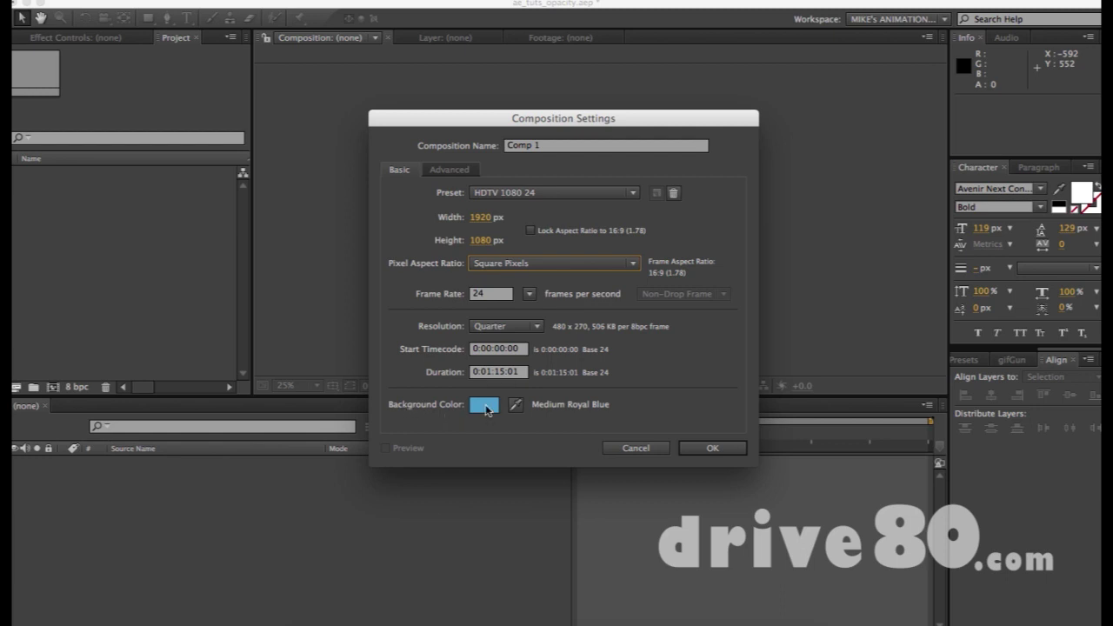
{"action": "left_click", "coordinate": [714, 448]}
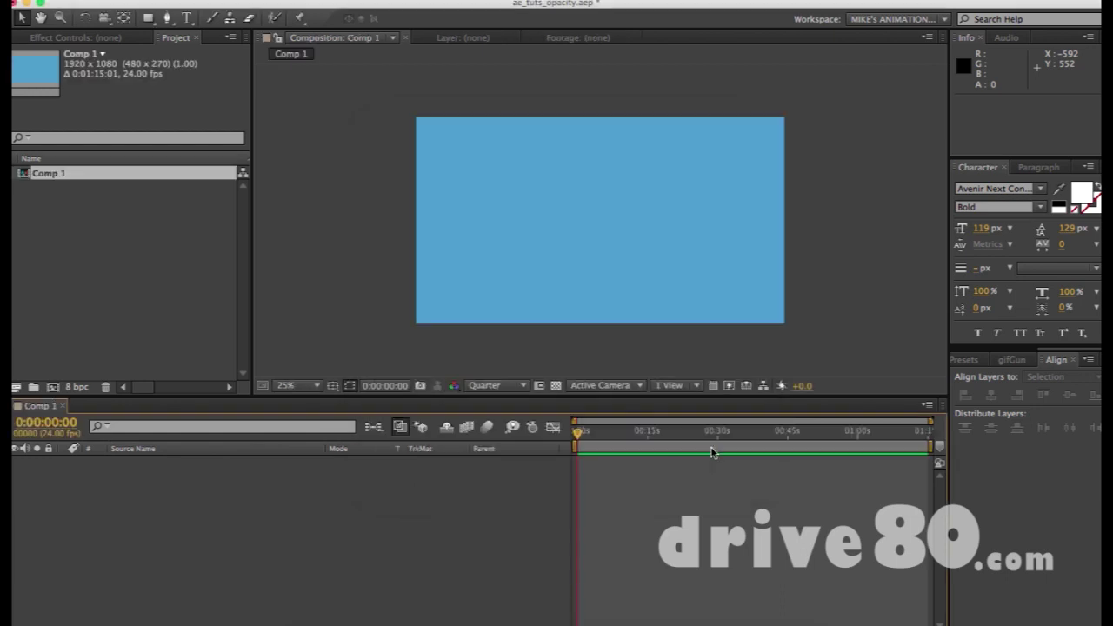
Review the Info, Character and Align panels beside the empty blue Comp 1.
{"action": "left_click", "coordinate": [110, 207]}
{"action": "left_click", "coordinate": [599, 235]}
{"action": "left_click", "coordinate": [185, 258]}
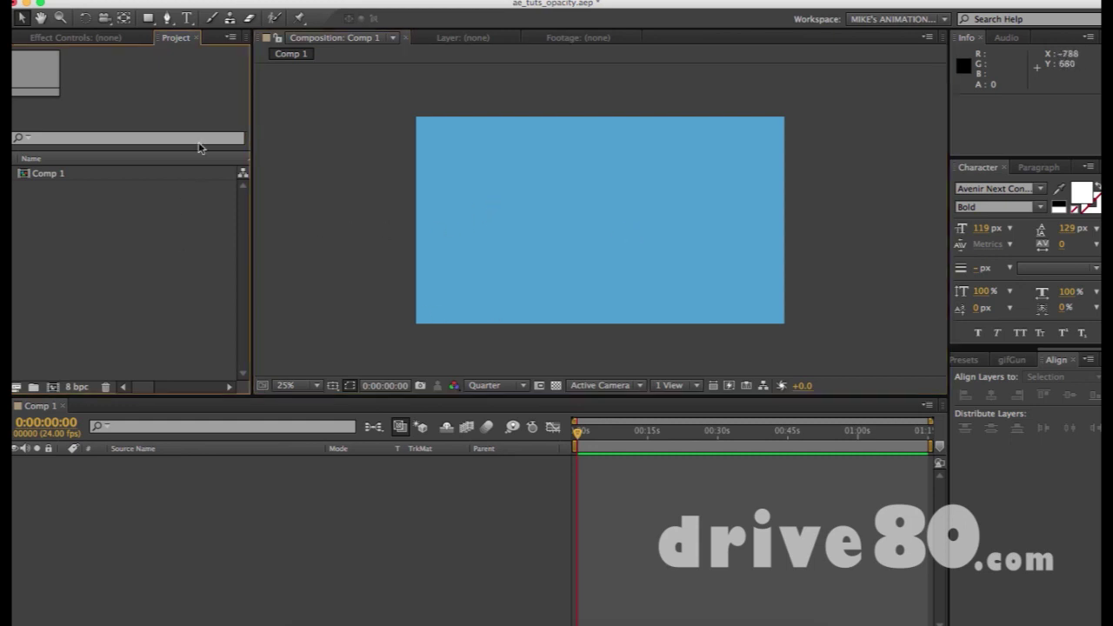
{"action": "left_click", "coordinate": [60, 18]}
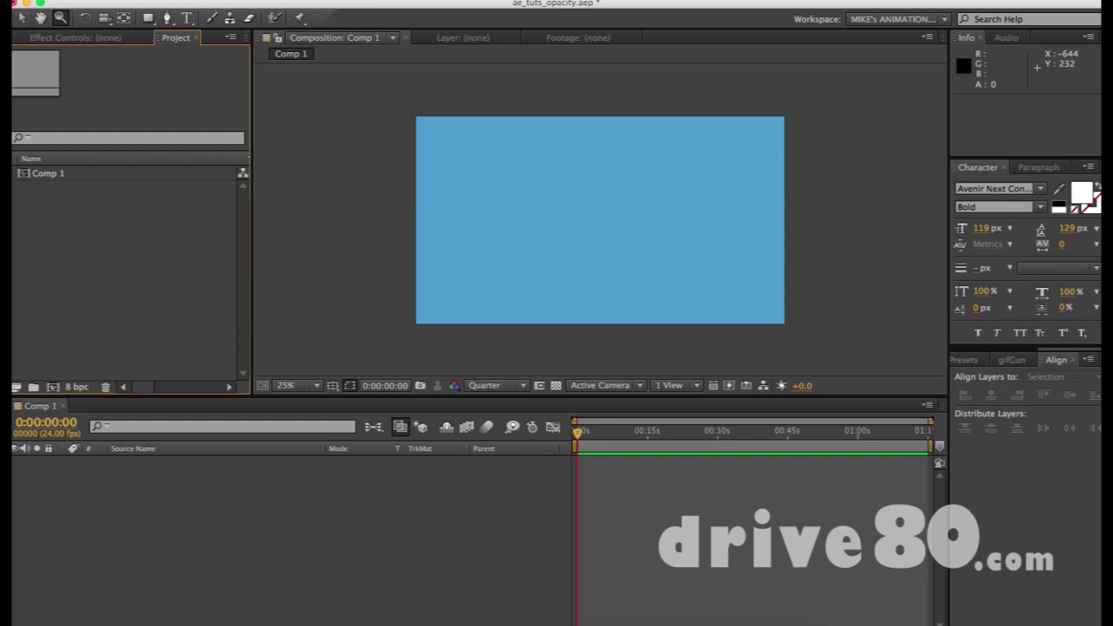
{"action": "left_click", "coordinate": [1008, 124]}
{"action": "left_click", "coordinate": [1005, 277]}
{"action": "left_click", "coordinate": [1015, 111]}
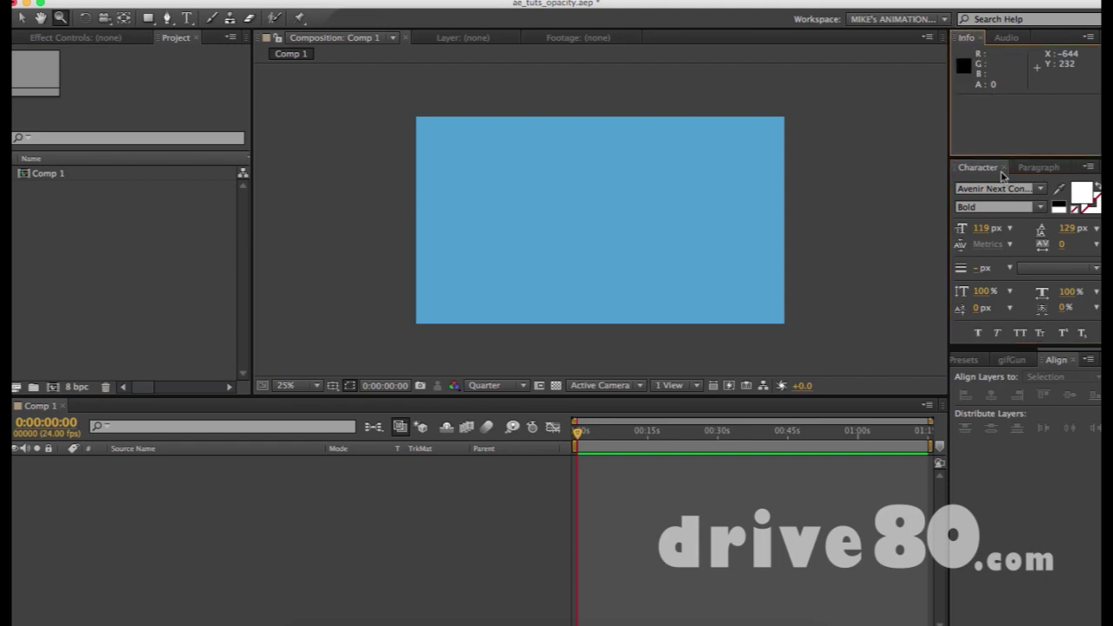
{"action": "left_click", "coordinate": [1021, 489]}
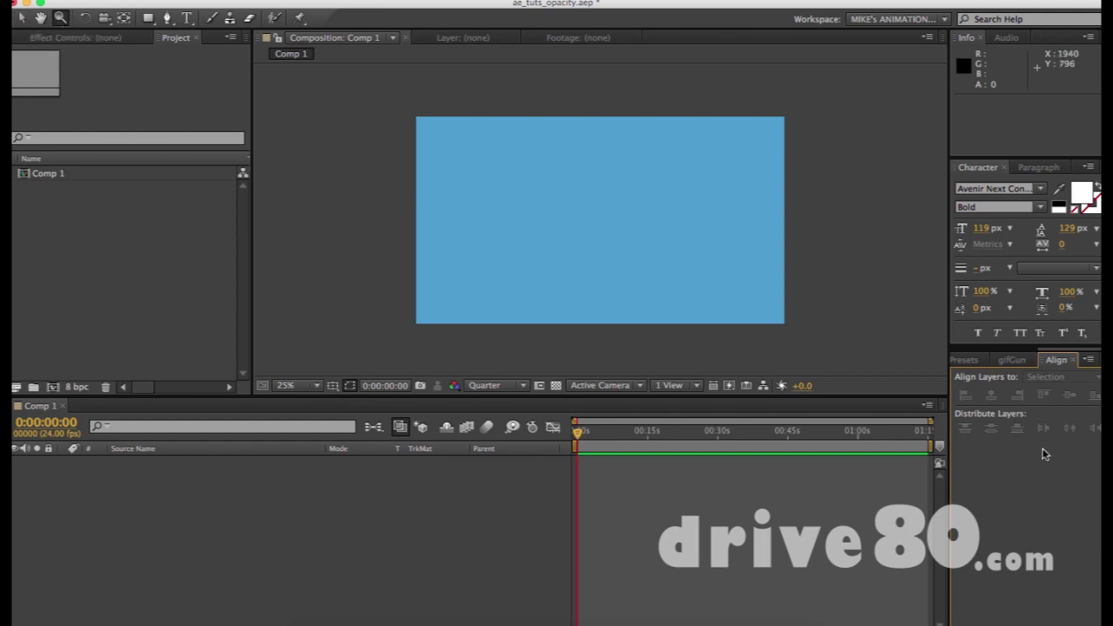
Save the project ae_tuts_opacity.aep and return to the Selection tool.
{"action": "left_click", "coordinate": [129, 533]}
{"action": "key", "text": "super+s"}
{"action": "left_click", "coordinate": [21, 17]}
{"action": "left_click", "coordinate": [611, 219]}
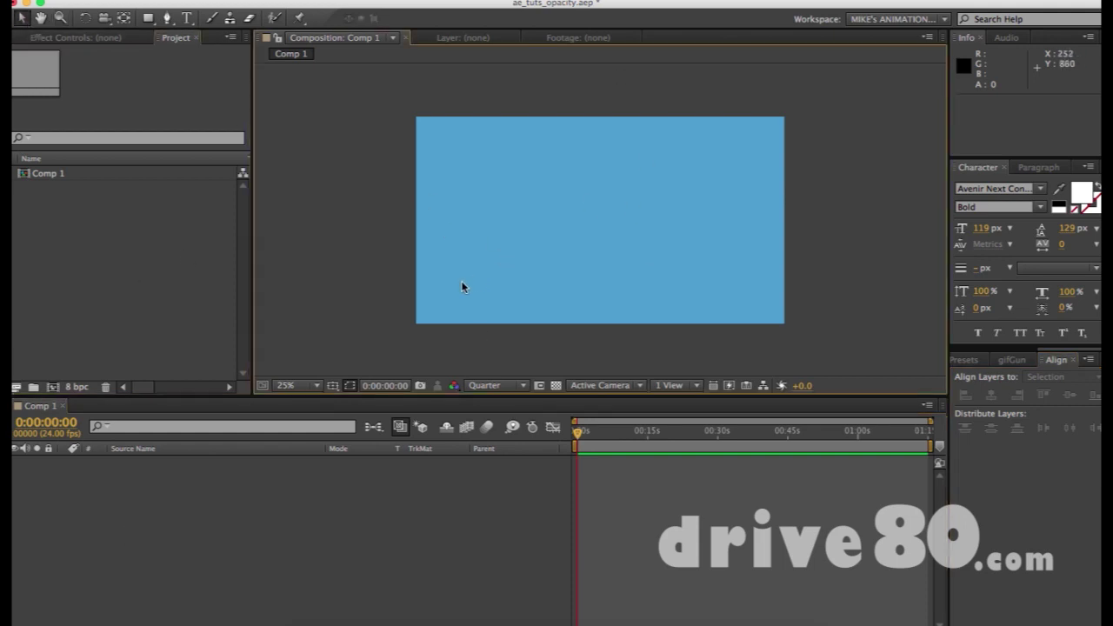
Draw a white square near the centre of the blue frame as Shape Layer 1, using the Rectangle tool.
{"action": "left_click_drag", "start_coordinate": [449, 273], "coordinate": [748, 158]}
{"action": "left_click_drag", "start_coordinate": [459, 154], "coordinate": [676, 301]}
{"action": "left_click_drag", "start_coordinate": [446, 128], "coordinate": [736, 296]}
{"action": "left_click", "coordinate": [149, 21]}
{"action": "key", "text": "q"}
{"action": "left_click", "coordinate": [542, 166]}
{"action": "left_click_drag", "start_coordinate": [542, 165], "coordinate": [641, 263]}
{"action": "key", "text": "y"}
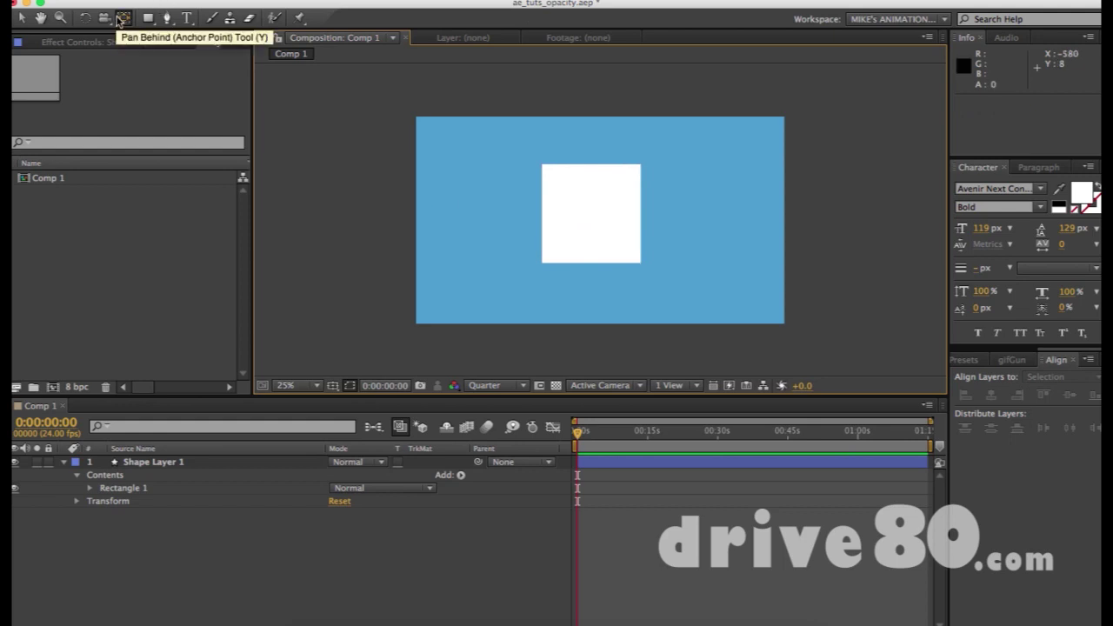
Snap Shape Layer 1's anchor point to the centre of the white square with Pan Behind.
{"action": "left_click", "coordinate": [566, 209]}
{"action": "left_click_drag", "start_coordinate": [604, 227], "coordinate": [610, 242]}
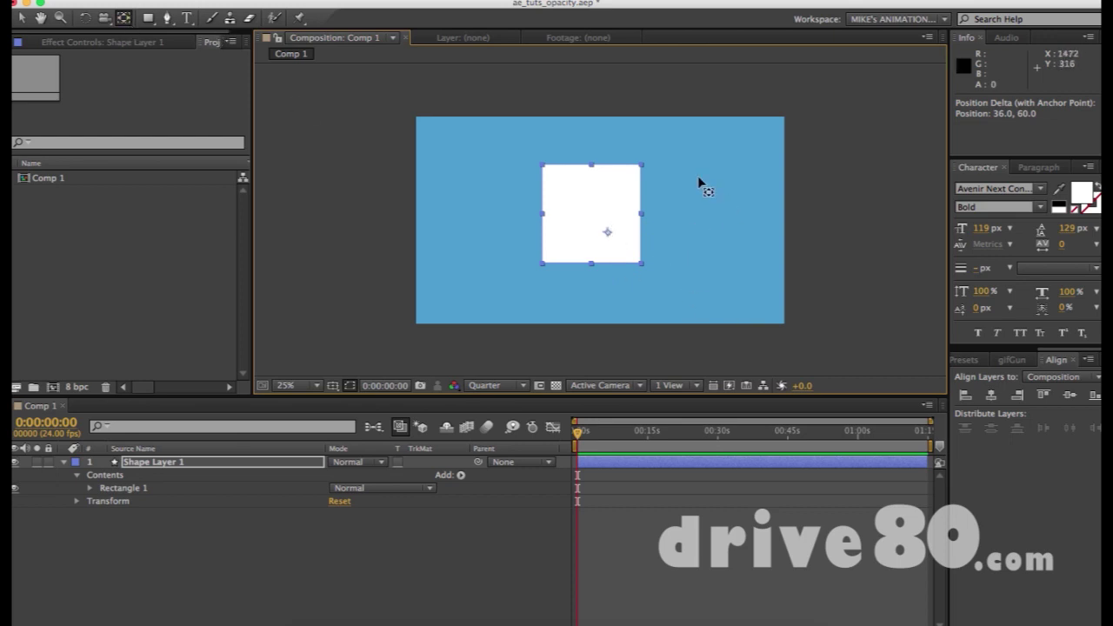
{"action": "left_click_drag", "start_coordinate": [615, 237], "coordinate": [597, 219]}
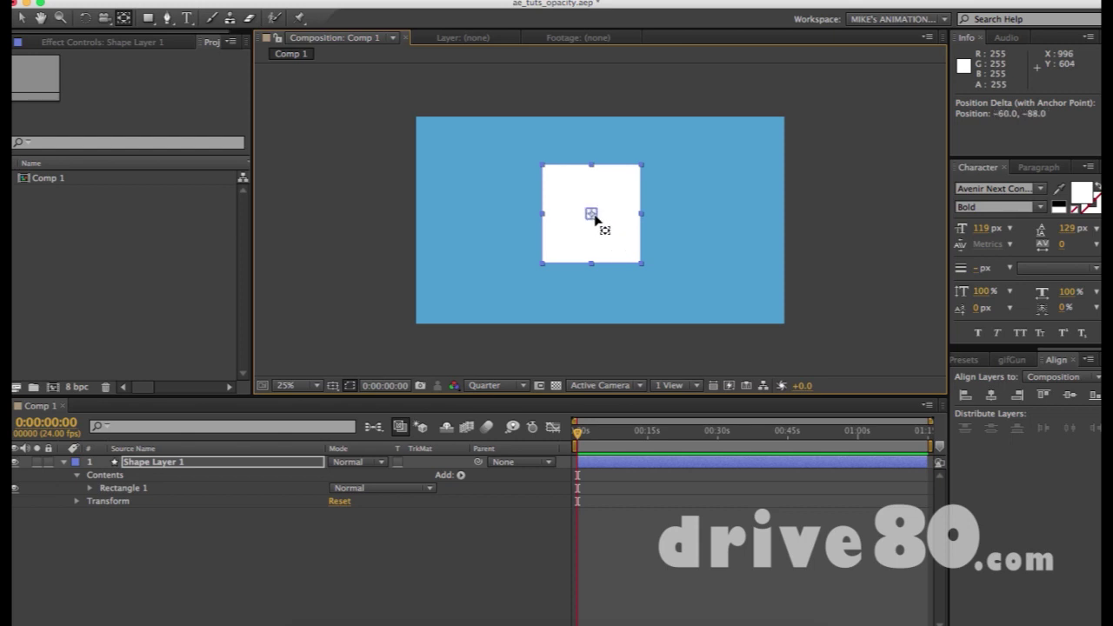
{"action": "key", "text": "v"}
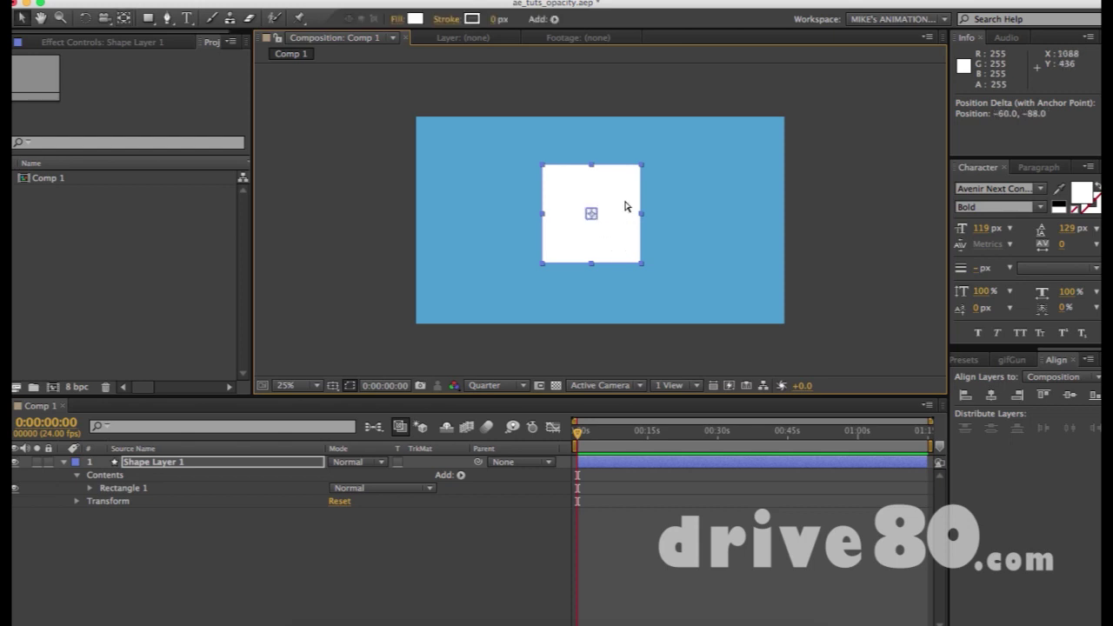
{"action": "key", "text": "F2"}
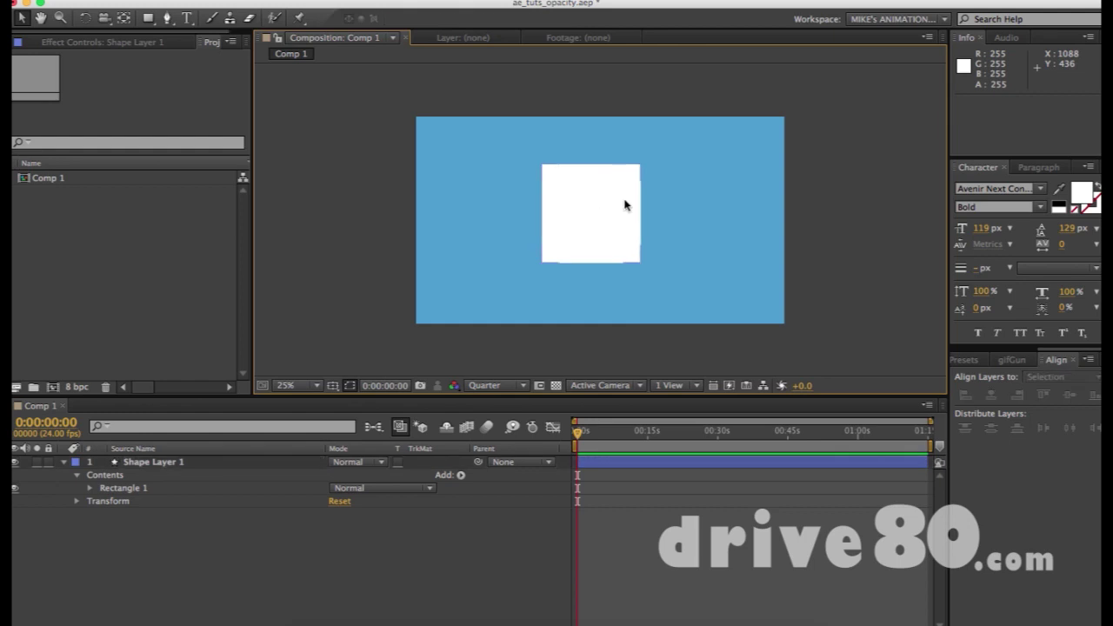
{"action": "key", "text": "y"}
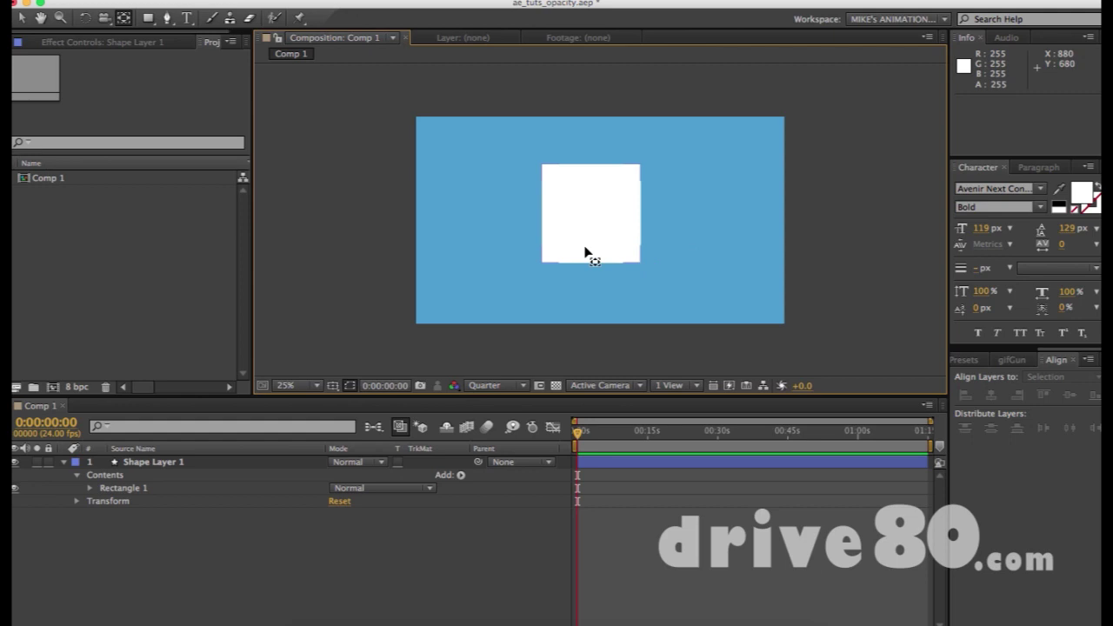
{"action": "key", "text": "v"}
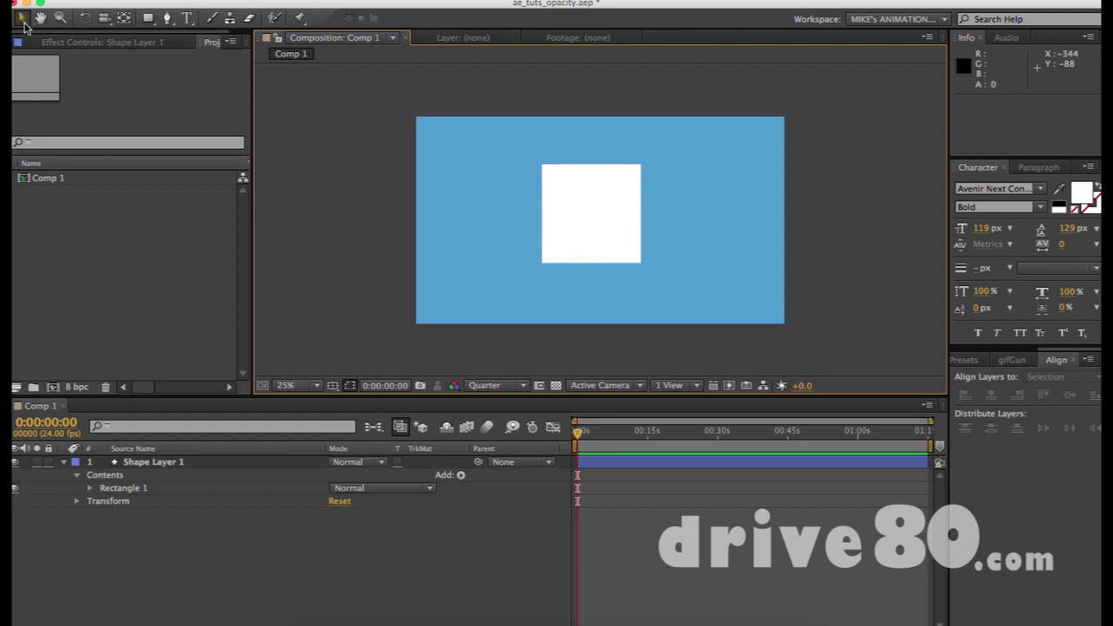
{"action": "key", "text": "y"}
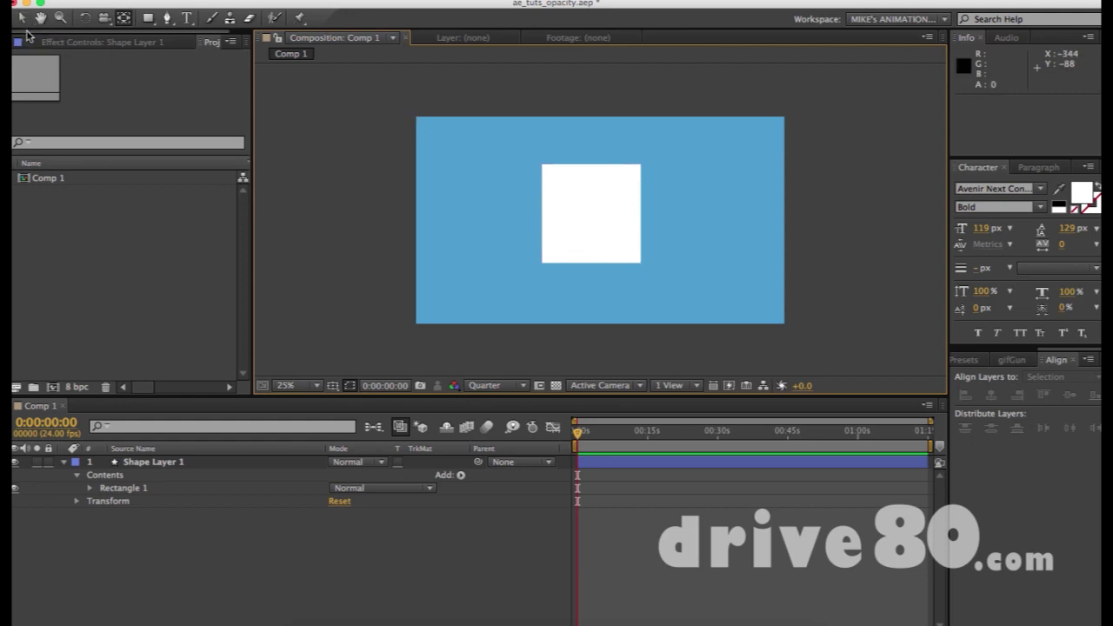
{"action": "key", "text": "v"}
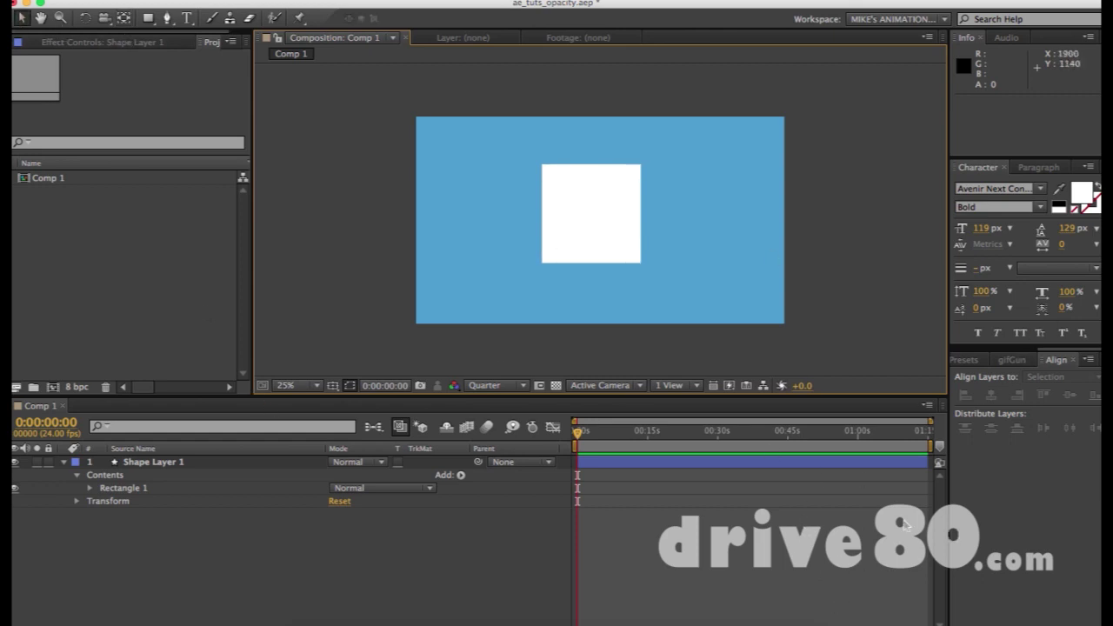
Drag the square's anchor point out to its bottom-right corner.
{"action": "left_click", "coordinate": [122, 18]}
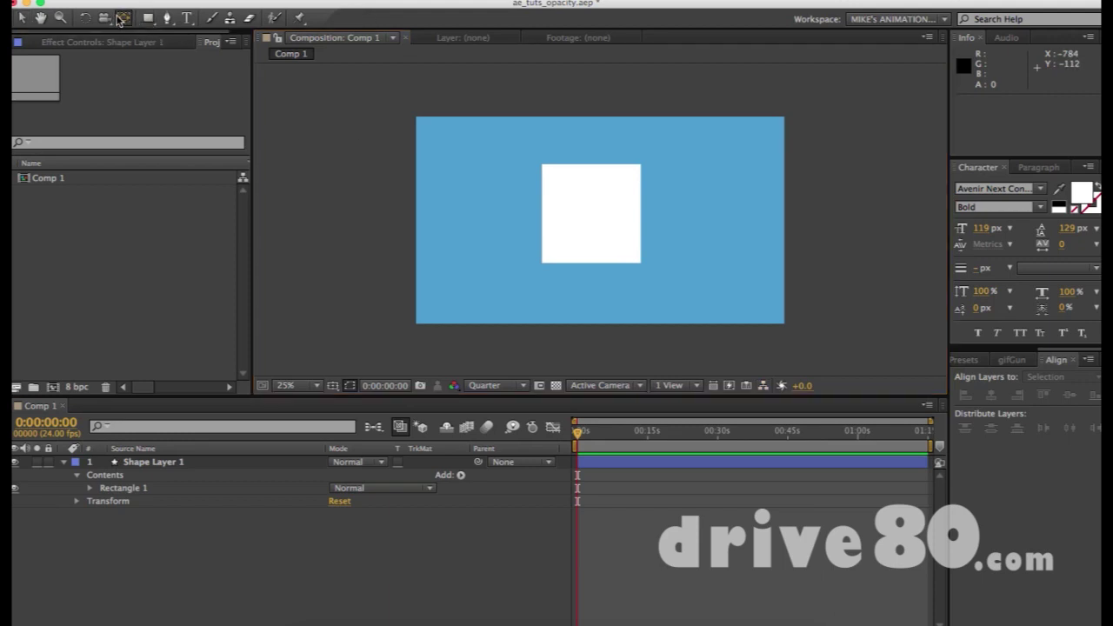
{"action": "left_click", "coordinate": [607, 252]}
{"action": "left_click_drag", "start_coordinate": [590, 216], "coordinate": [642, 263]}
{"action": "key", "text": "v"}
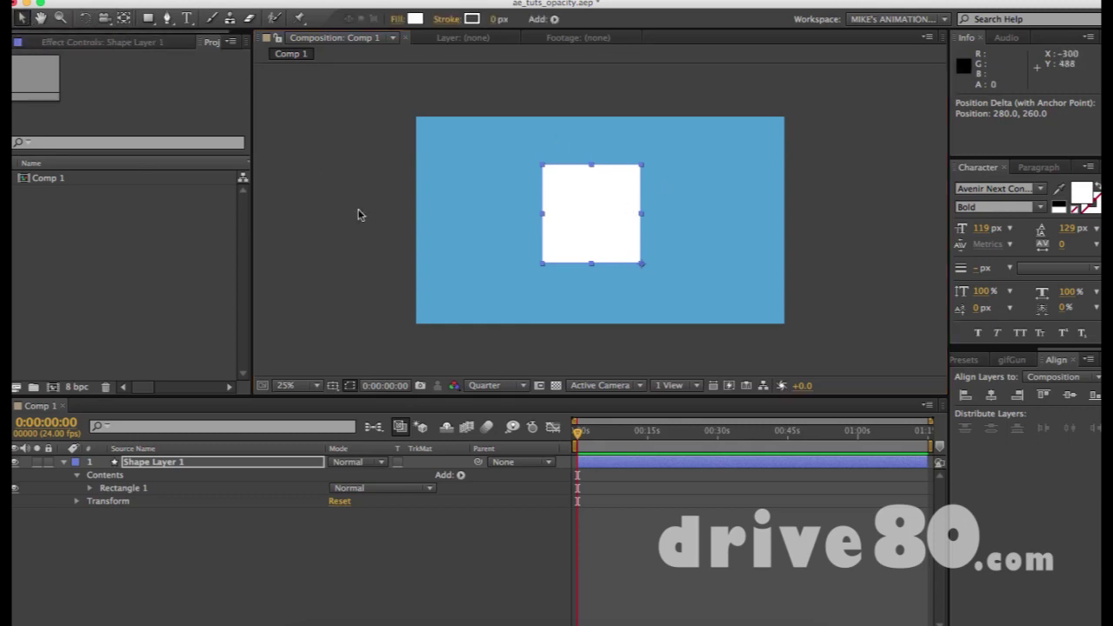
Return the anchor point to the square's centre and bring up the RAM Preview Options panel.
{"action": "left_click", "coordinate": [595, 212]}
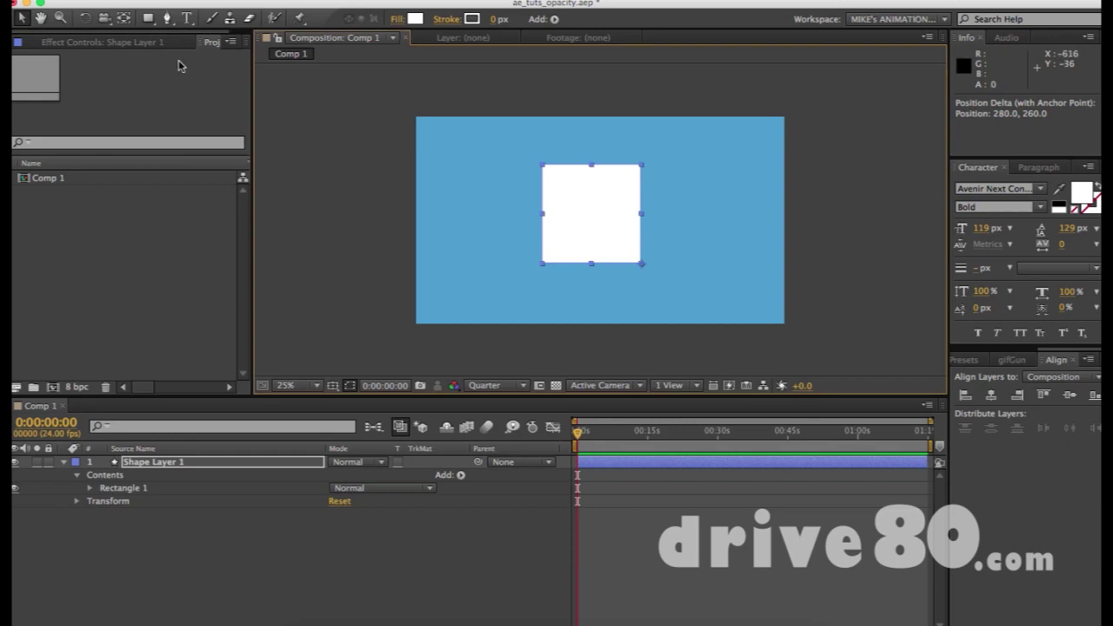
{"action": "left_click", "coordinate": [124, 19]}
{"action": "left_click", "coordinate": [708, 253]}
{"action": "left_click", "coordinate": [579, 206]}
{"action": "left_click_drag", "start_coordinate": [641, 269], "coordinate": [595, 224]}
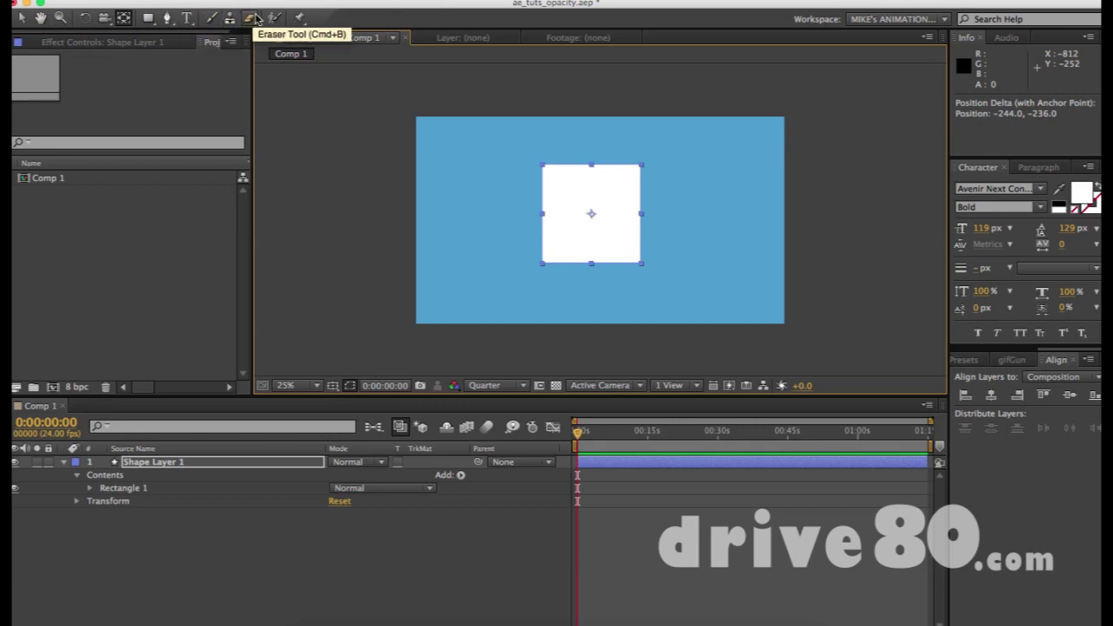
{"action": "left_click", "coordinate": [1024, 360]}
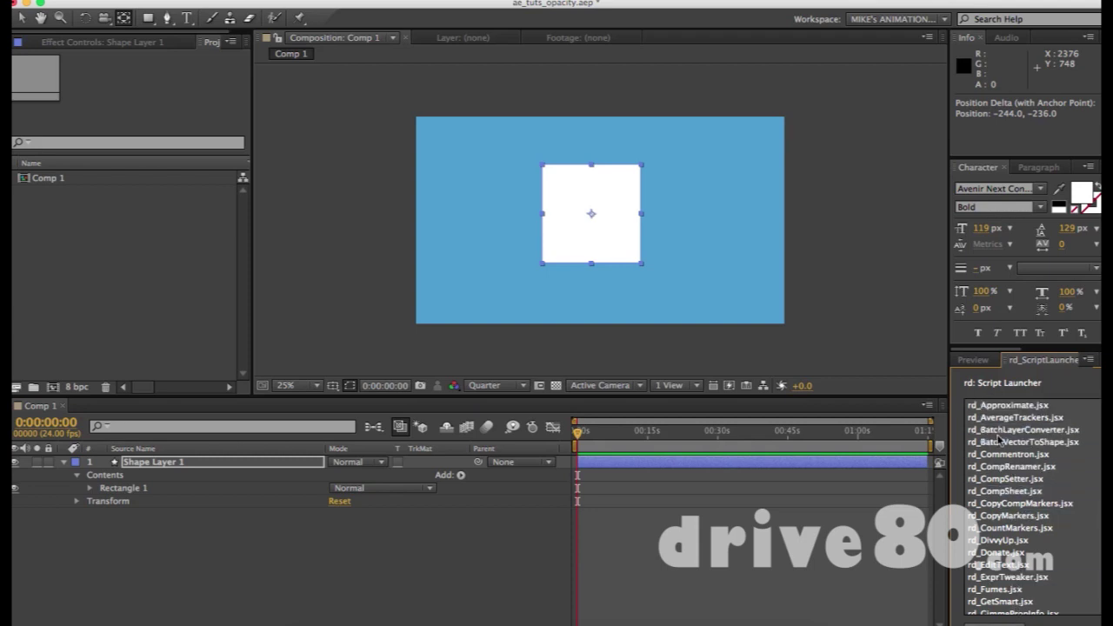
{"action": "left_click", "coordinate": [990, 360]}
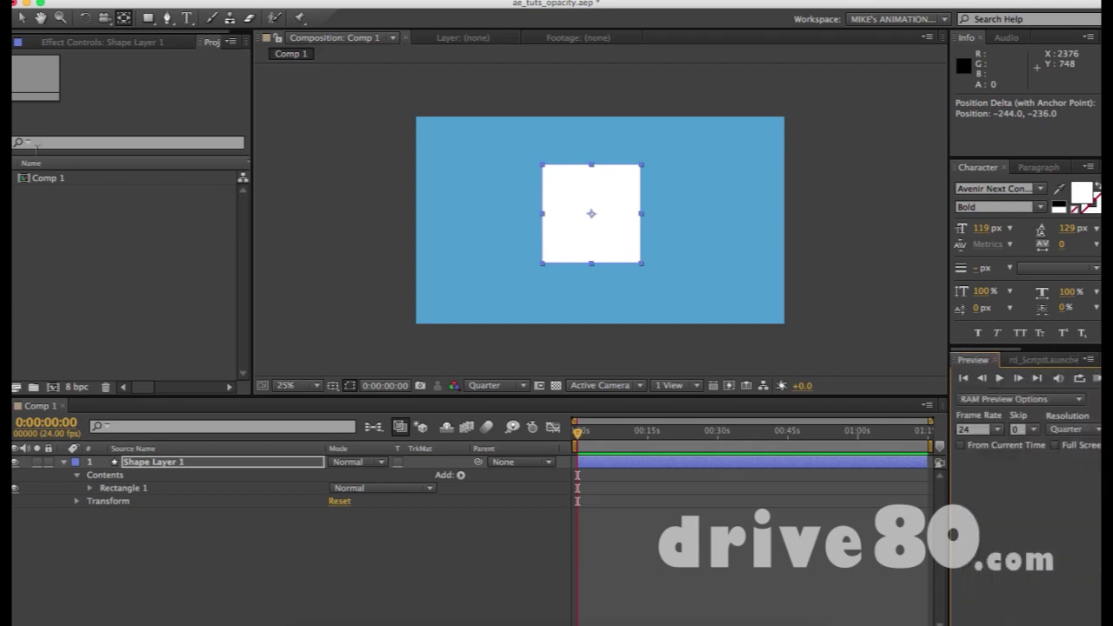
Nudge the square down-right and enable Position keyframing on Shape Layer 1.
{"action": "left_click", "coordinate": [550, 296]}
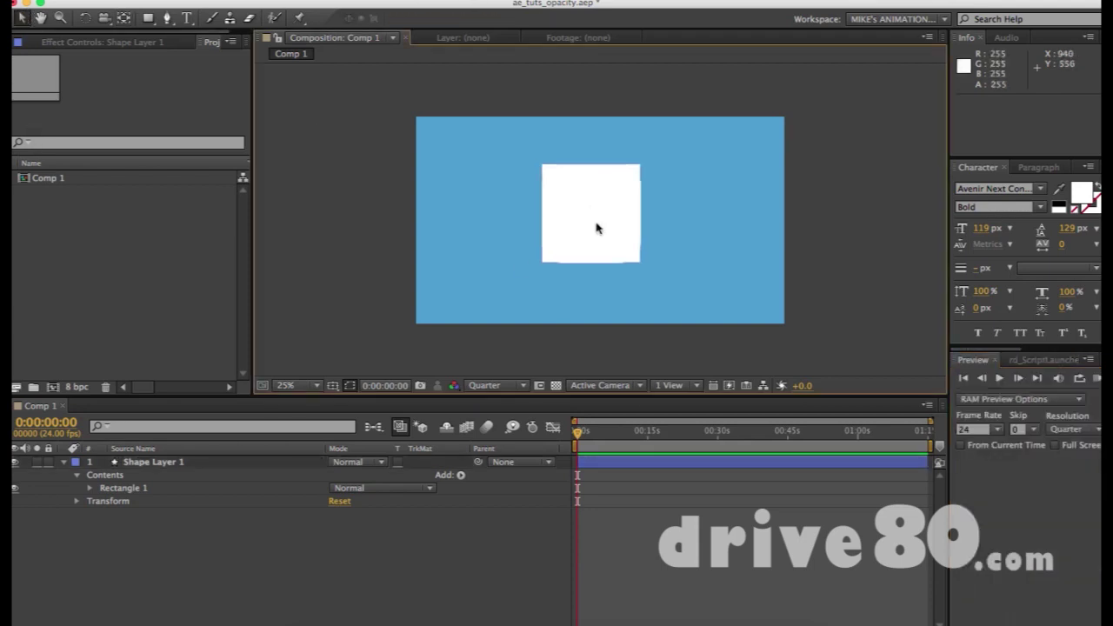
{"action": "left_click", "coordinate": [607, 240]}
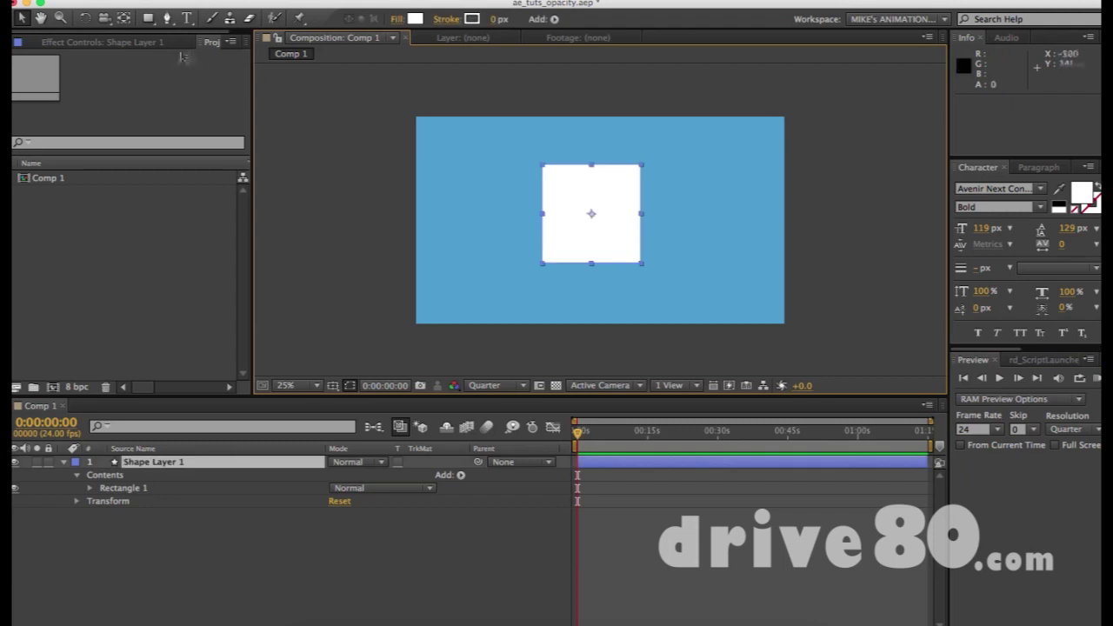
{"action": "left_click_drag", "start_coordinate": [567, 205], "coordinate": [582, 233]}
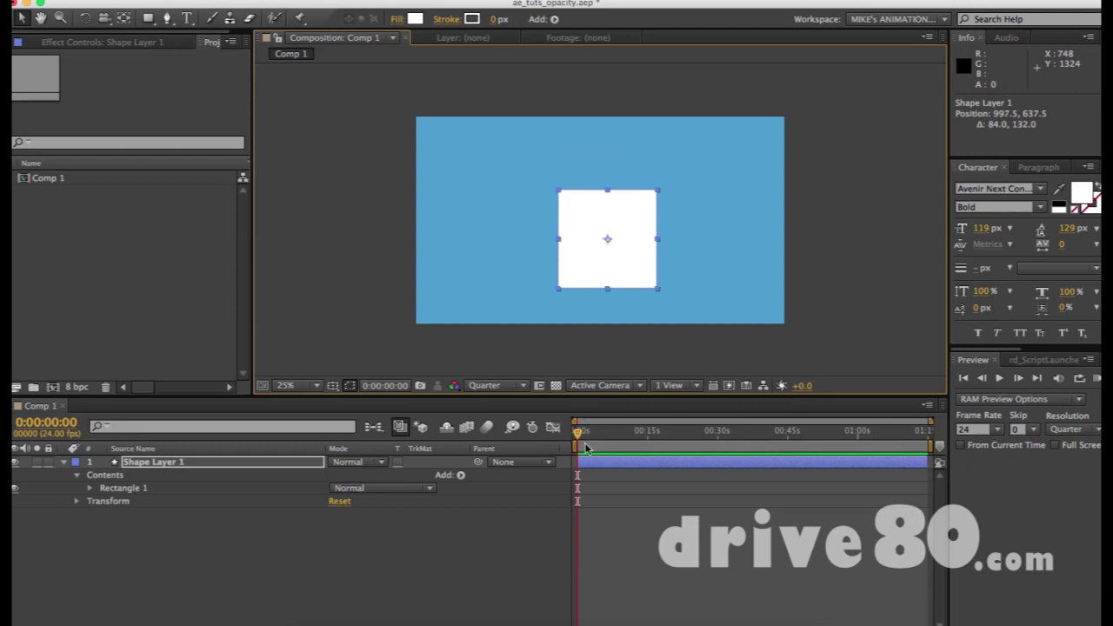
{"action": "left_click", "coordinate": [152, 463]}
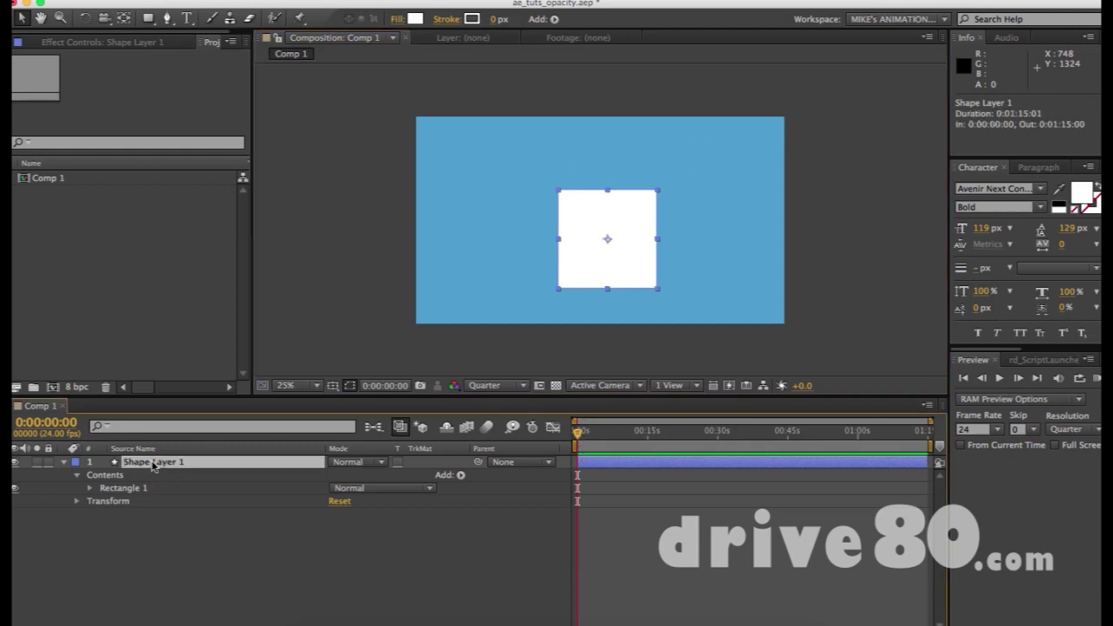
{"action": "key", "text": "p"}
{"action": "left_click", "coordinate": [103, 475]}
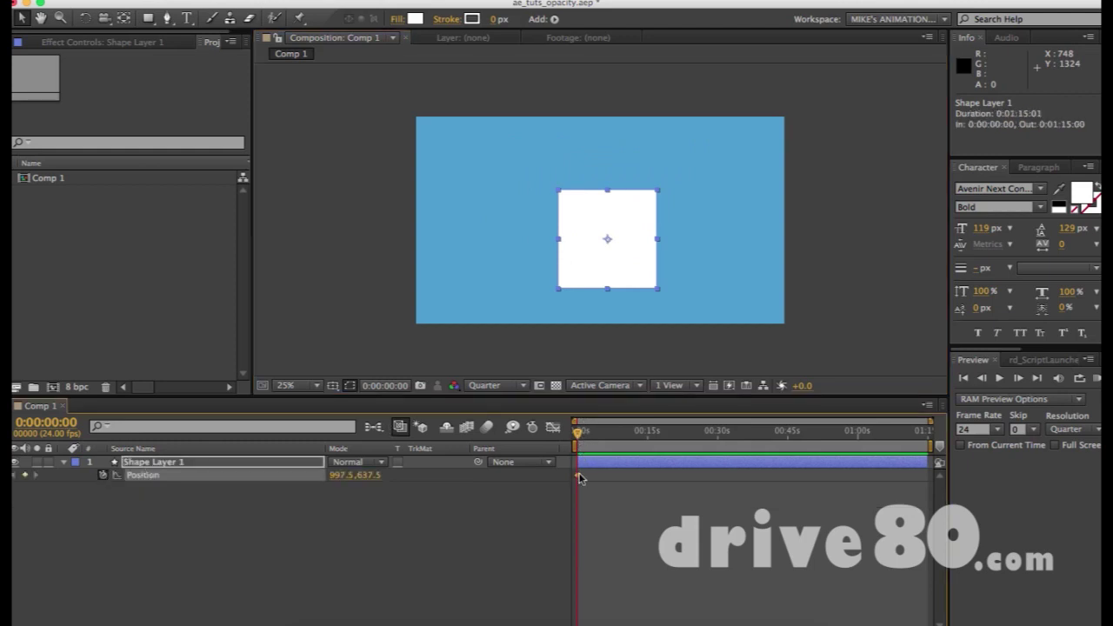
Add a Position keyframe at frame 13 with the square moved up-left, then go to 0:00:01:00.
{"action": "key", "text": "equal"}
{"action": "key", "text": "equal"}
{"action": "key", "text": "equal"}
{"action": "left_click_drag", "start_coordinate": [585, 437], "coordinate": [618, 432]}
{"action": "left_click_drag", "start_coordinate": [621, 270], "coordinate": [492, 211]}
{"action": "left_click", "coordinate": [652, 433]}
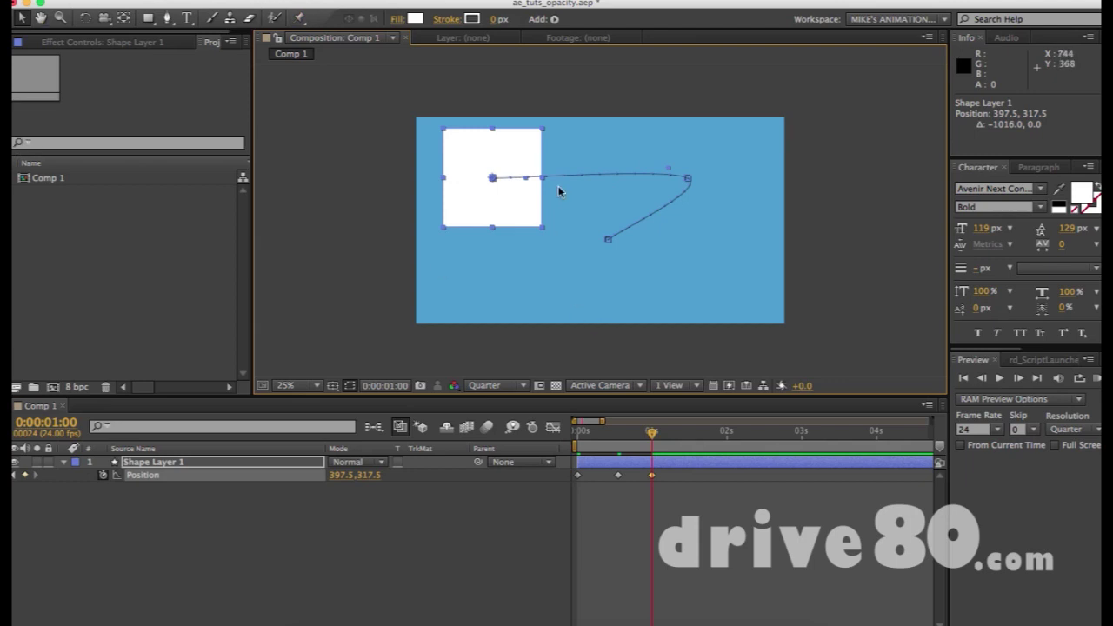
Pan the view and test rotating the square, then undo the rotation.
{"action": "key", "text": "h"}
{"action": "left_click_drag", "start_coordinate": [509, 203], "coordinate": [504, 193]}
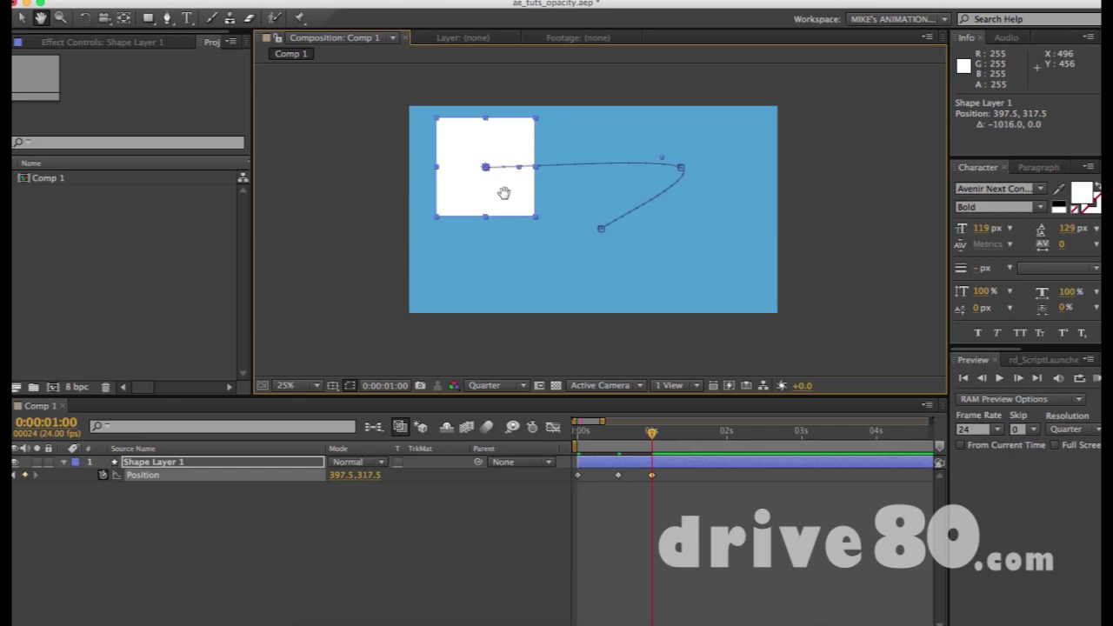
{"action": "key", "text": "w"}
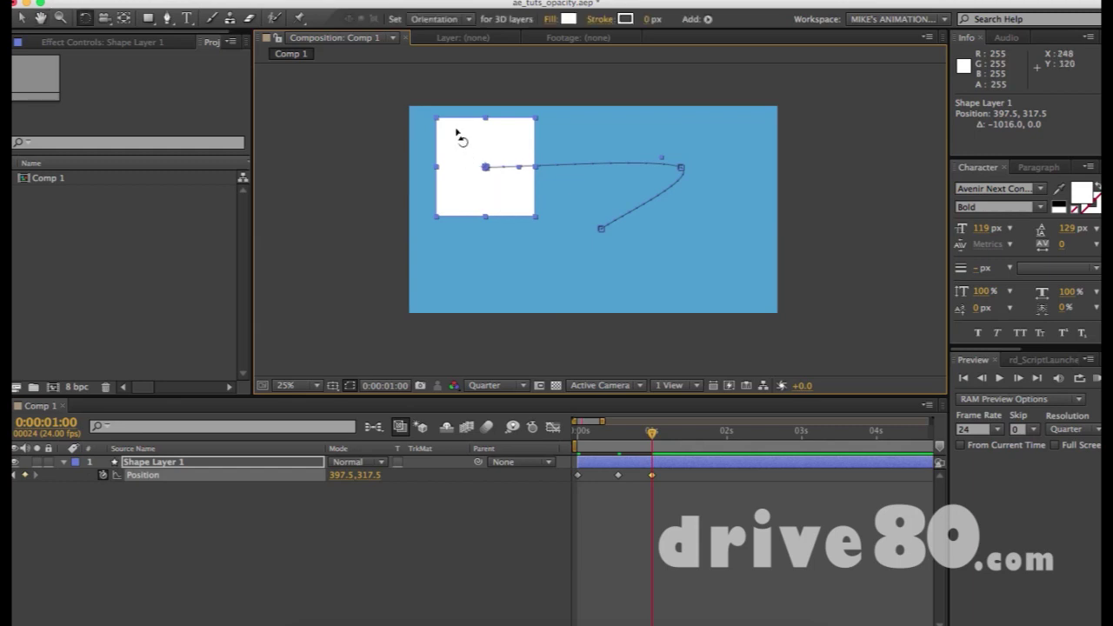
{"action": "left_click_drag", "start_coordinate": [467, 149], "coordinate": [484, 165]}
{"action": "key", "text": "ctrl+z"}
{"action": "key", "text": "v"}
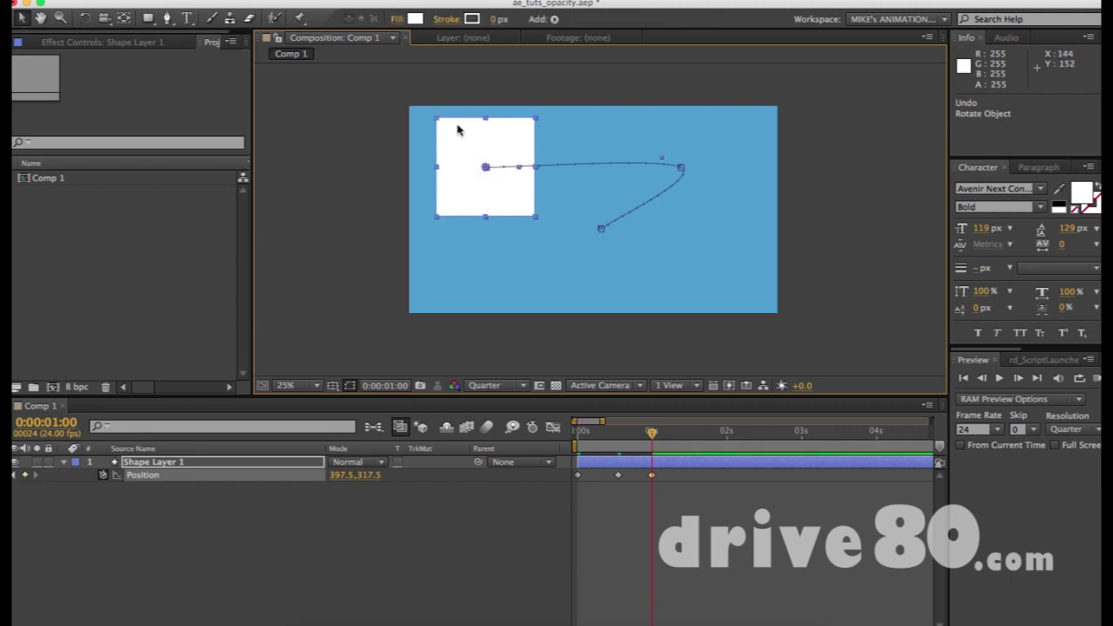
Rework the one-second Position keyframe, leaving the square lower-left at 381.5, 721.5.
{"action": "left_click_drag", "start_coordinate": [460, 184], "coordinate": [473, 197]}
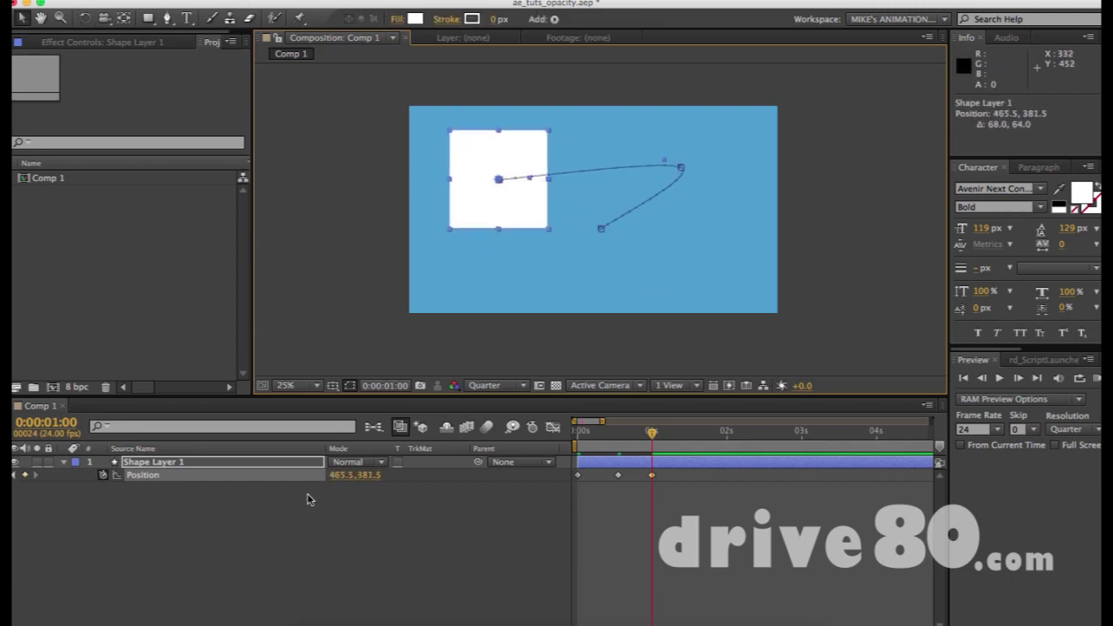
{"action": "left_click_drag", "start_coordinate": [339, 484], "coordinate": [375, 484]}
{"action": "left_click_drag", "start_coordinate": [533, 212], "coordinate": [739, 184]}
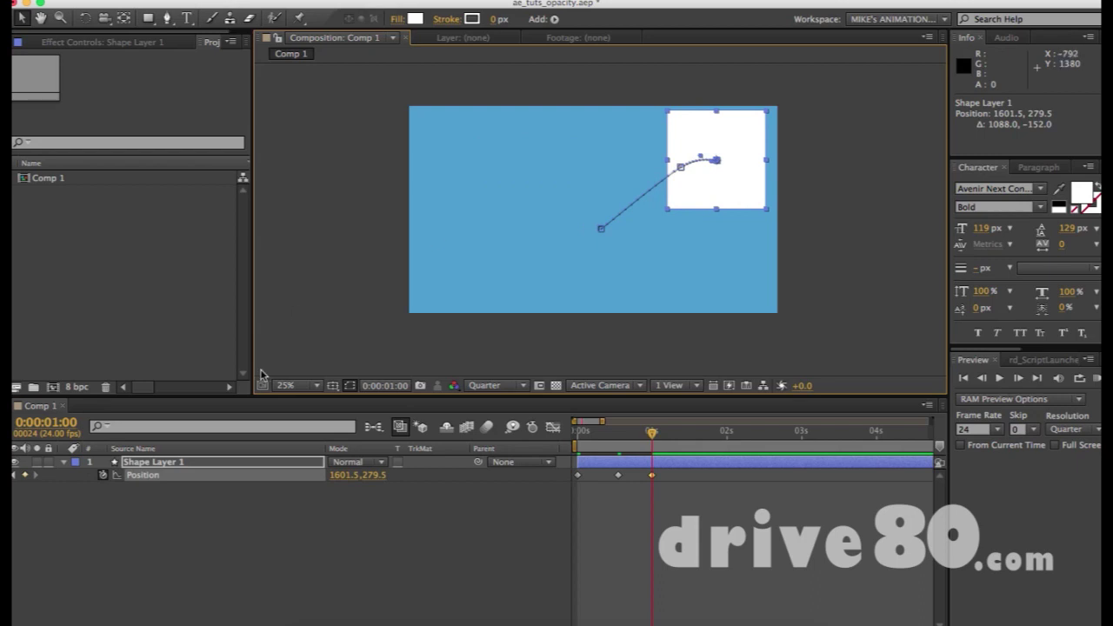
{"action": "left_click_drag", "start_coordinate": [372, 483], "coordinate": [413, 475]}
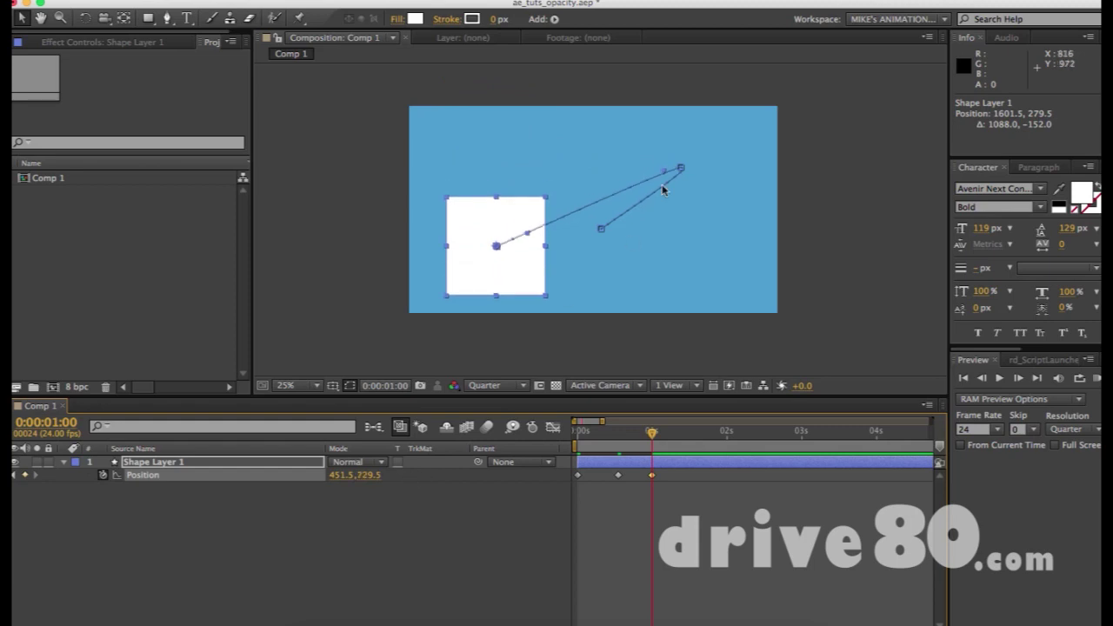
{"action": "key", "text": "super+z"}
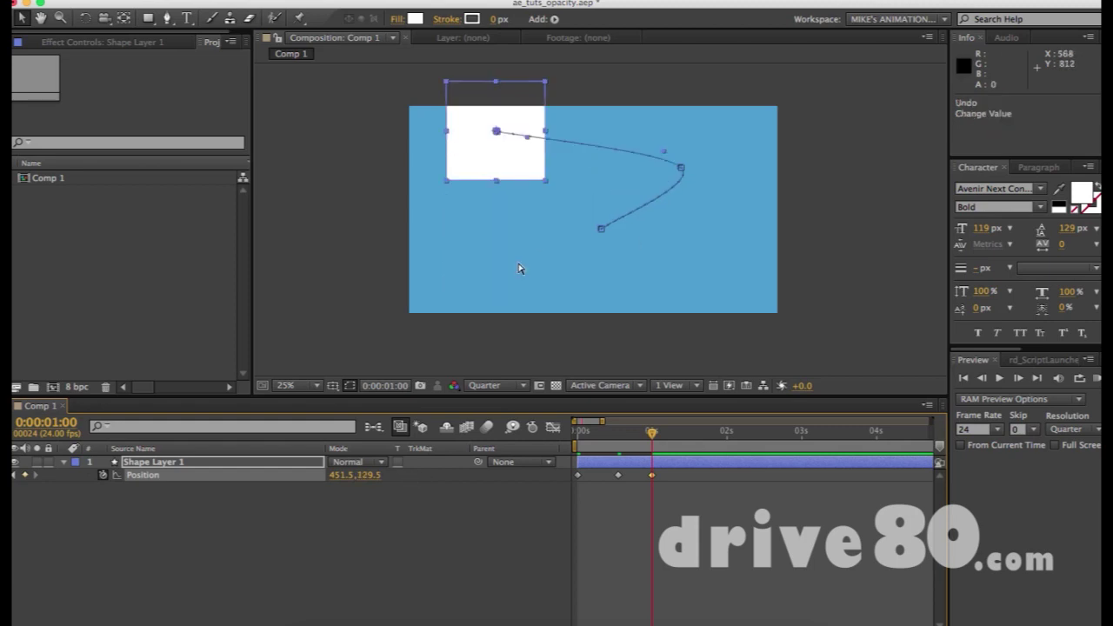
{"action": "key", "text": "super+z"}
{"action": "left_click_drag", "start_coordinate": [741, 172], "coordinate": [507, 286]}
Delete Shape Layer 1 from the timeline, emptying the composition.
{"action": "left_click", "coordinate": [520, 139]}
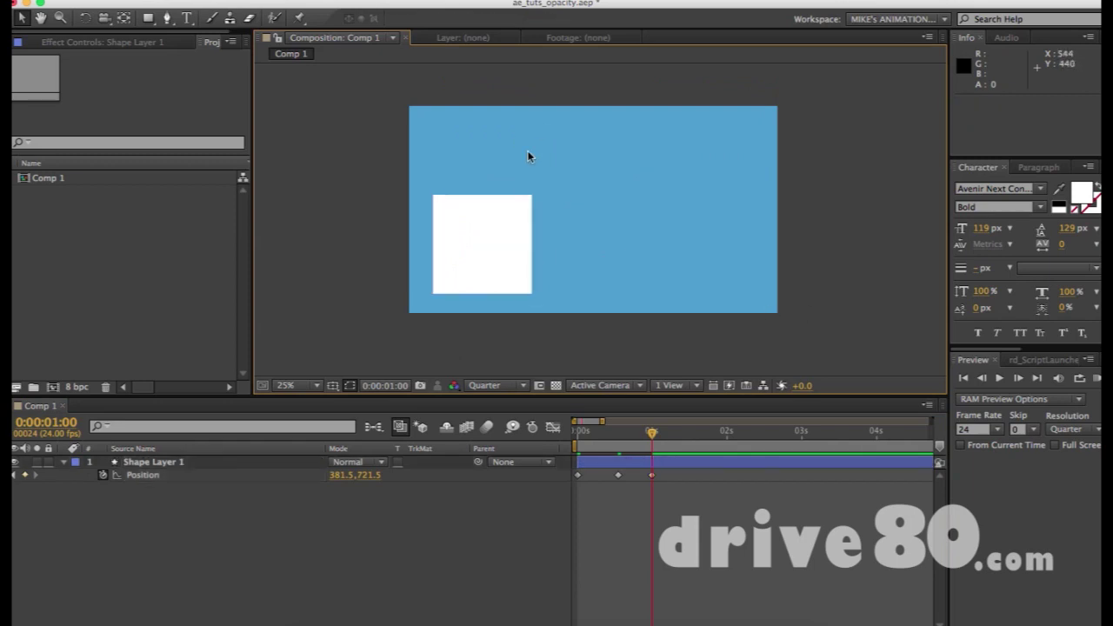
{"action": "left_click", "coordinate": [512, 267]}
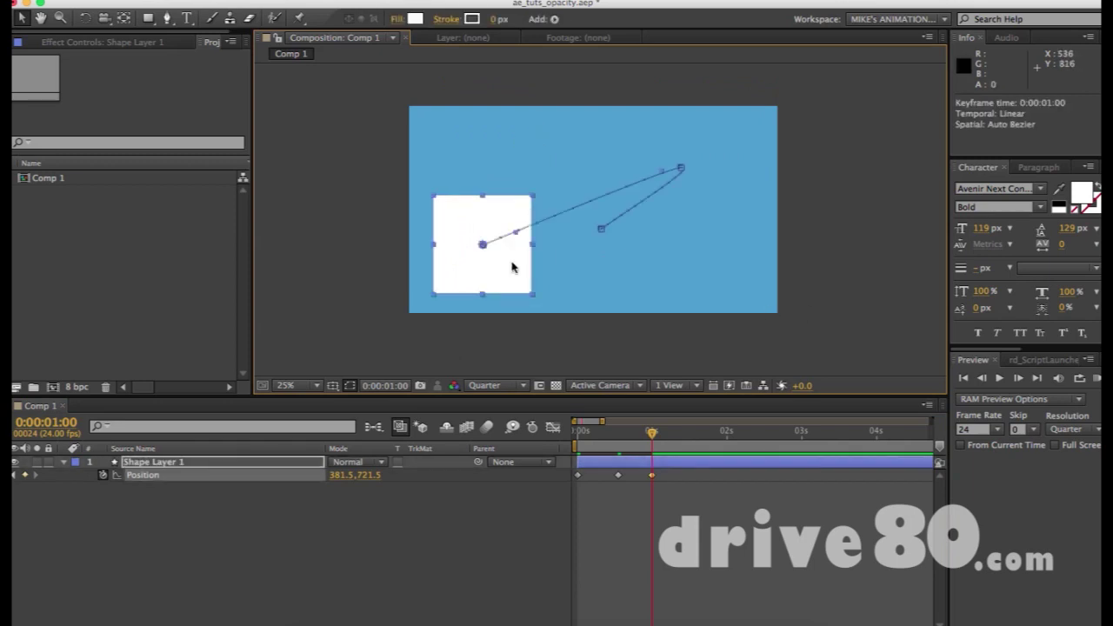
{"action": "left_click", "coordinate": [235, 465]}
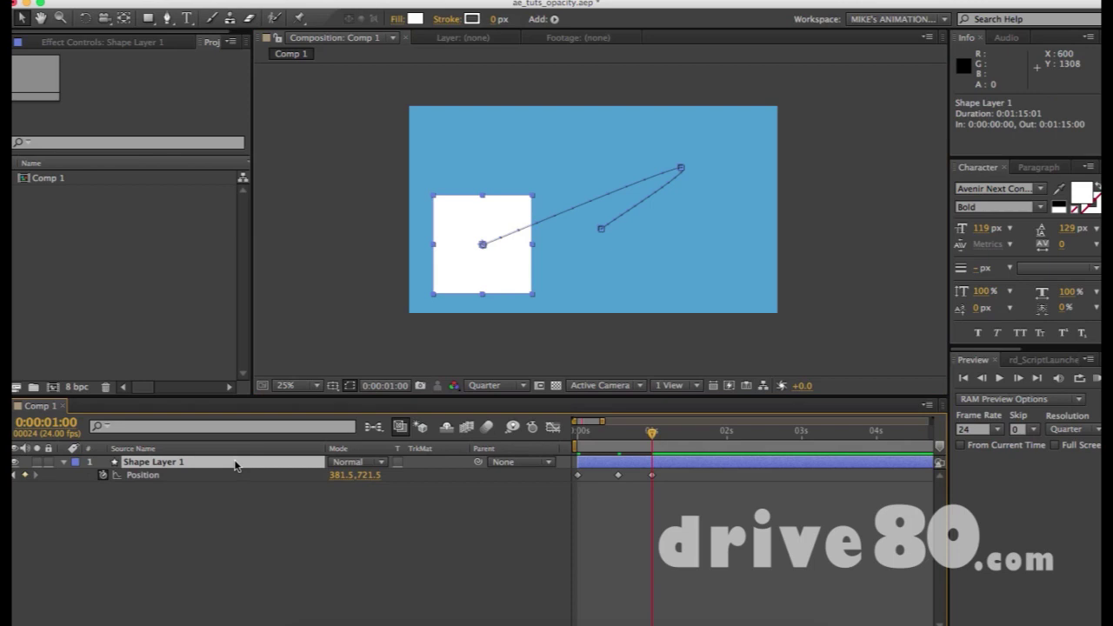
{"action": "key", "text": "Delete"}
Draw a small white square in the upper left and centre its anchor point.
{"action": "key", "text": "q"}
{"action": "left_click_drag", "start_coordinate": [443, 169], "coordinate": [483, 207]}
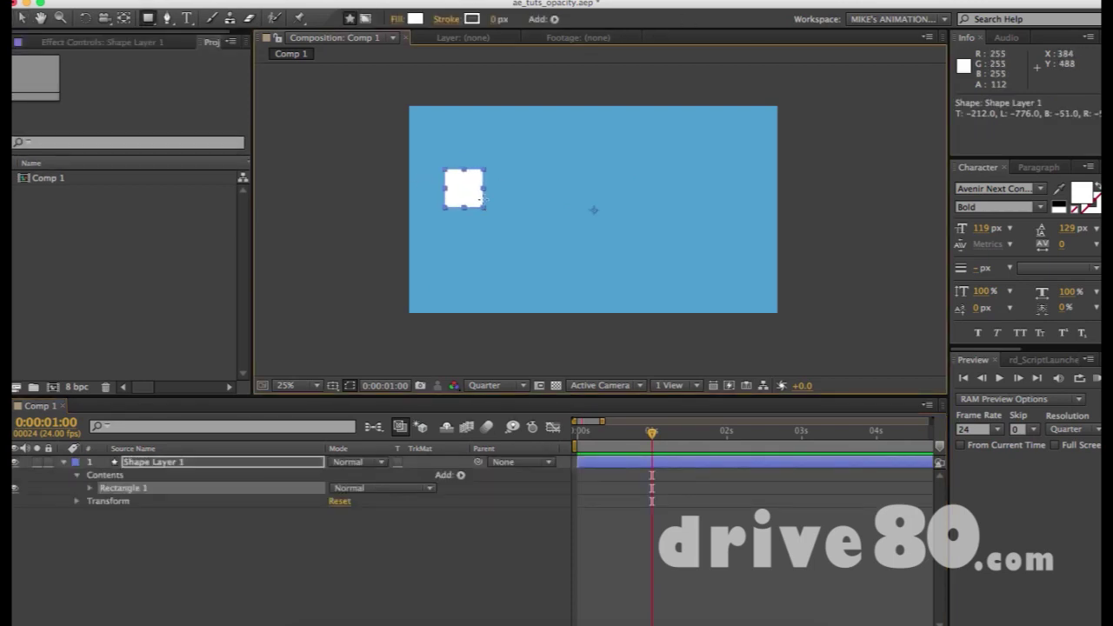
{"action": "key", "text": "v"}
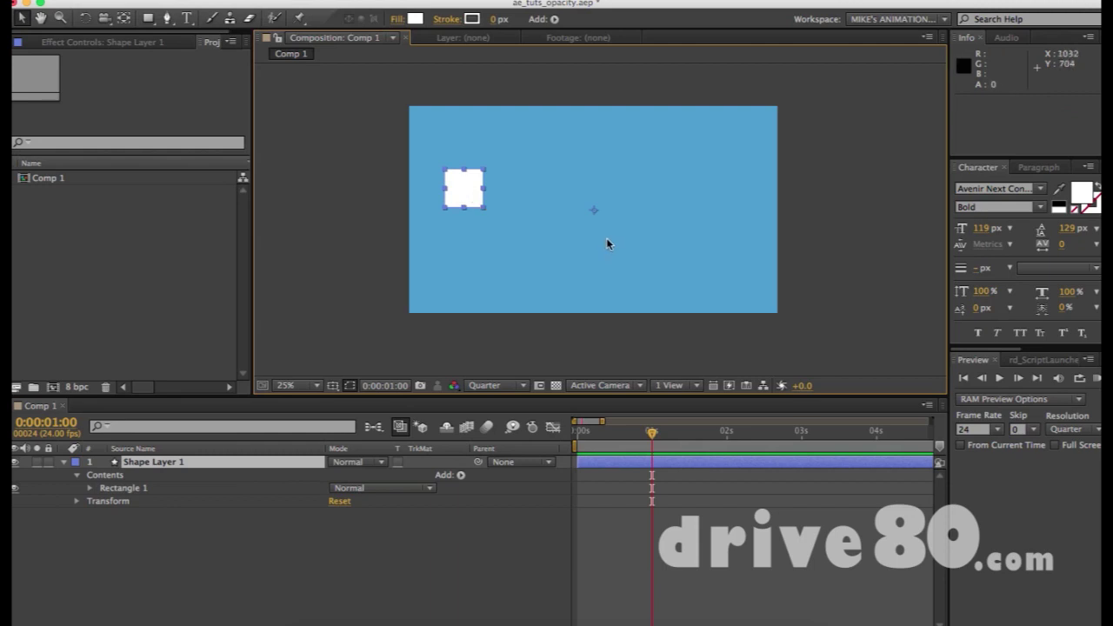
{"action": "left_click", "coordinate": [595, 214]}
{"action": "key", "text": "y"}
{"action": "left_click", "coordinate": [467, 189]}
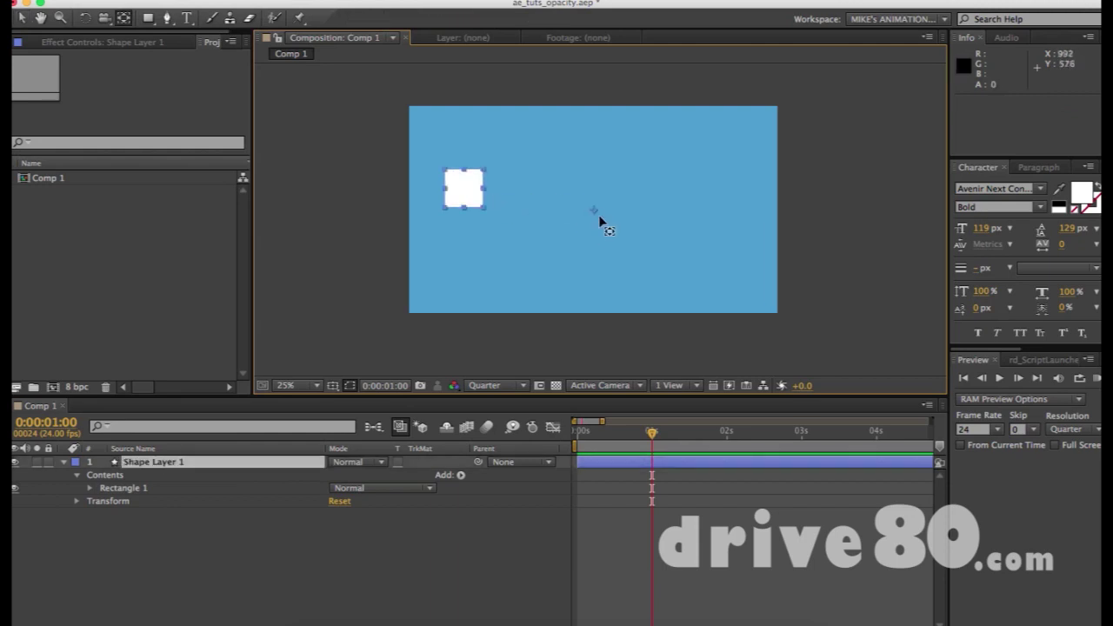
{"action": "left_click_drag", "start_coordinate": [595, 214], "coordinate": [467, 197]}
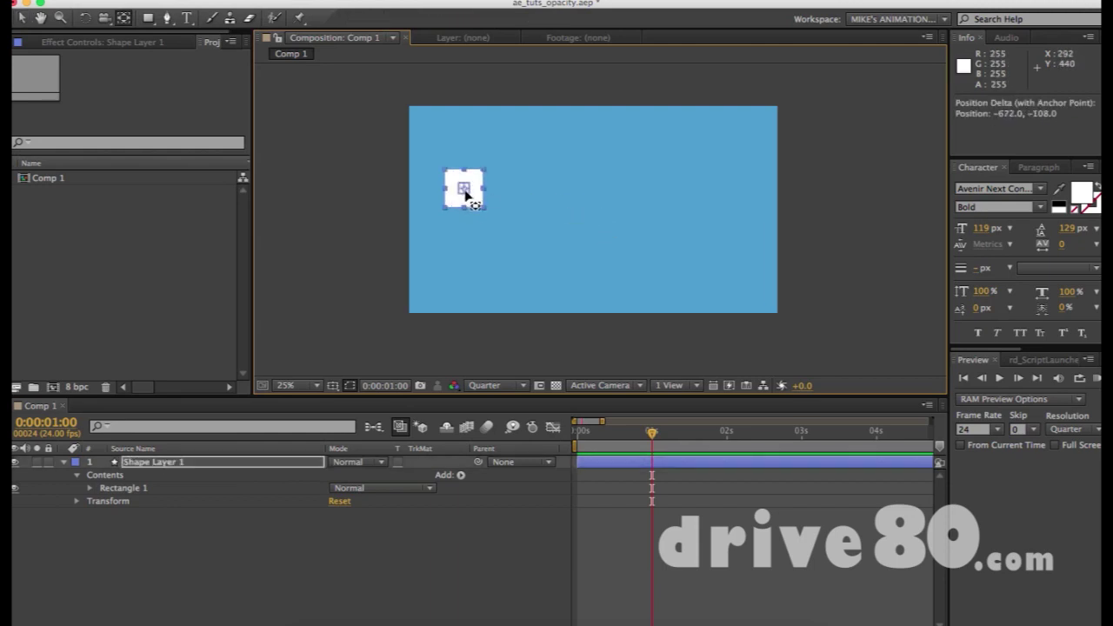
{"action": "key", "text": "v"}
Duplicate the small square layer with Cmd+D.
{"action": "left_click", "coordinate": [559, 199]}
{"action": "left_click", "coordinate": [447, 195]}
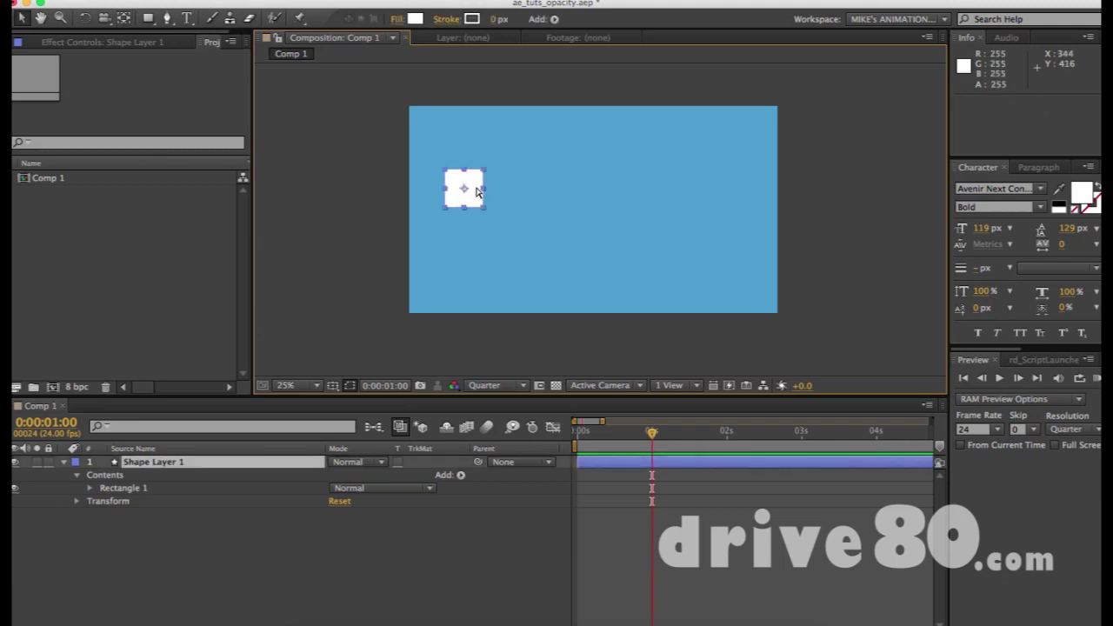
{"action": "key", "text": "super+d"}
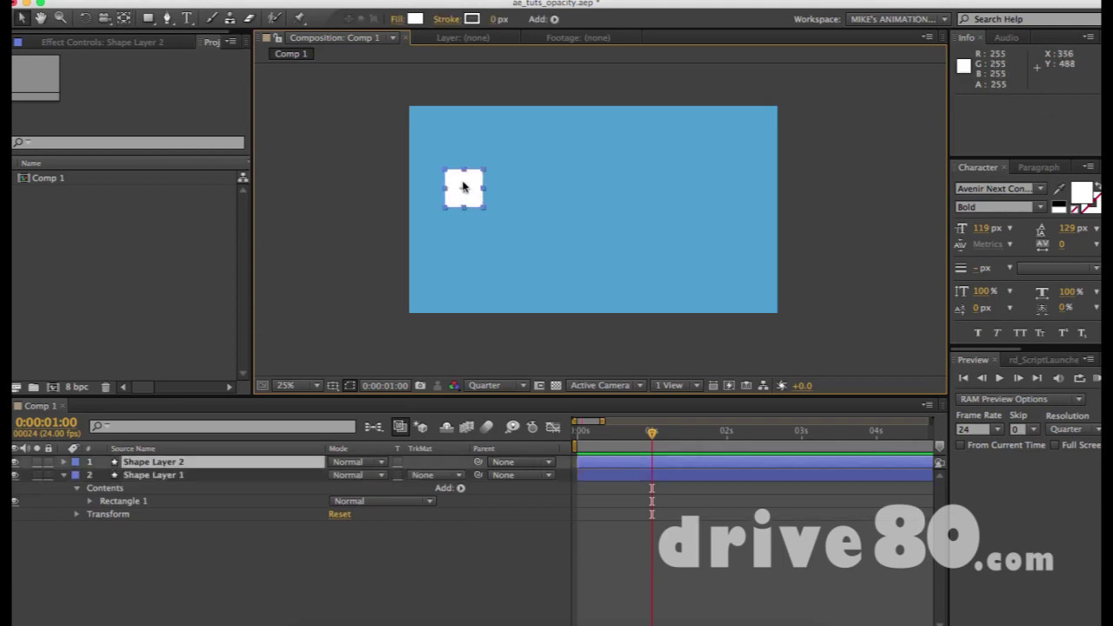
Shift Shape Layer 2 rightward via its Position value and in the viewer, undoing each attempt.
{"action": "key", "text": "p"}
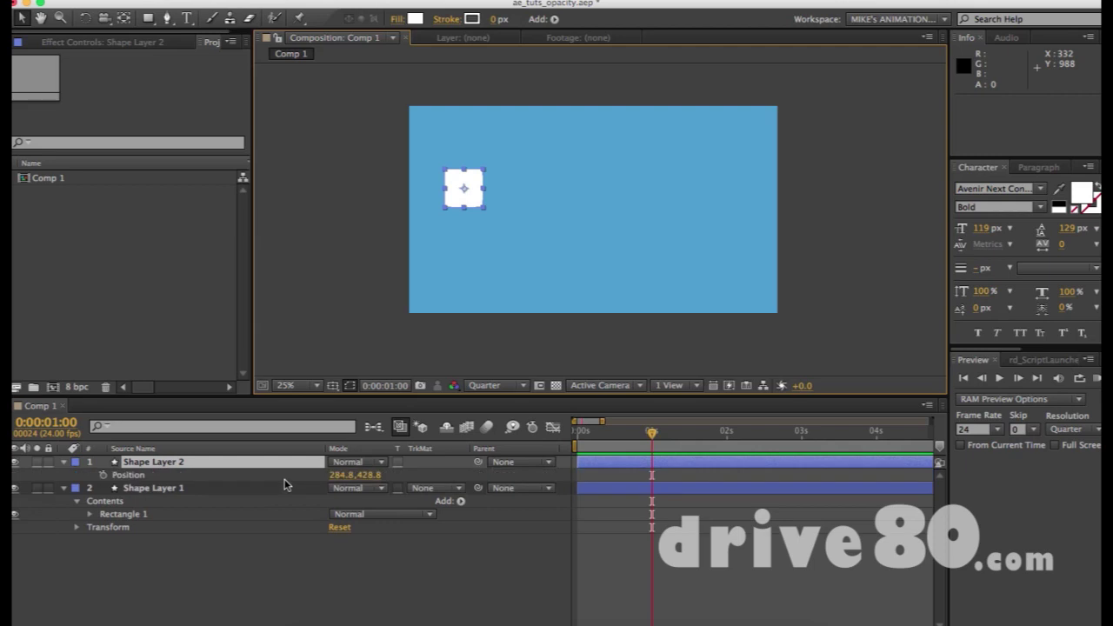
{"action": "left_click_drag", "start_coordinate": [334, 480], "coordinate": [391, 474]}
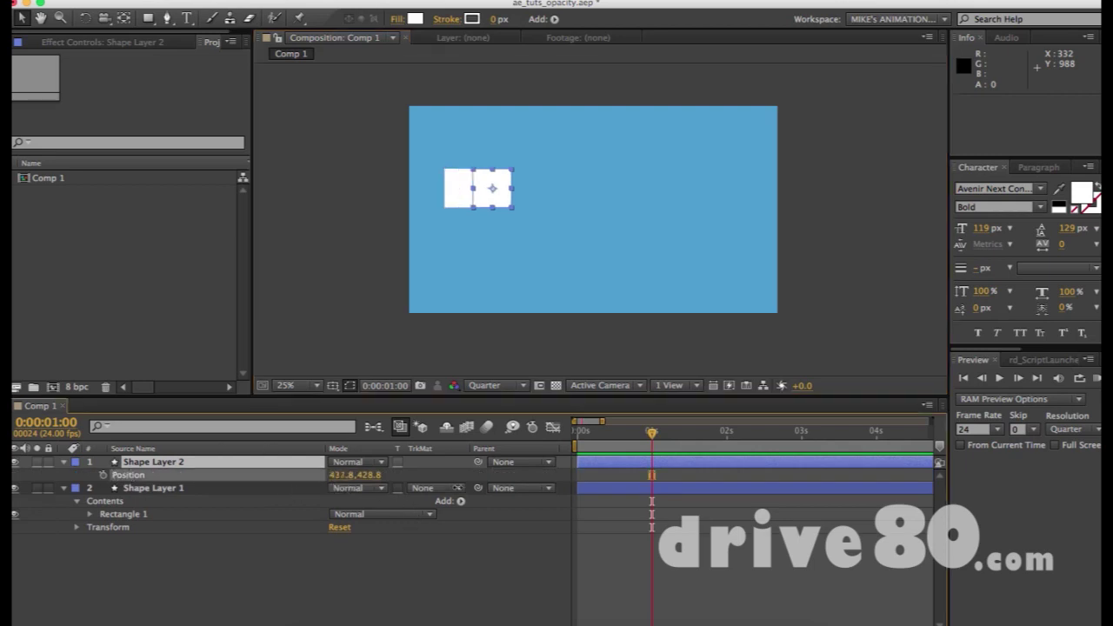
{"action": "key", "text": "ctrl+z"}
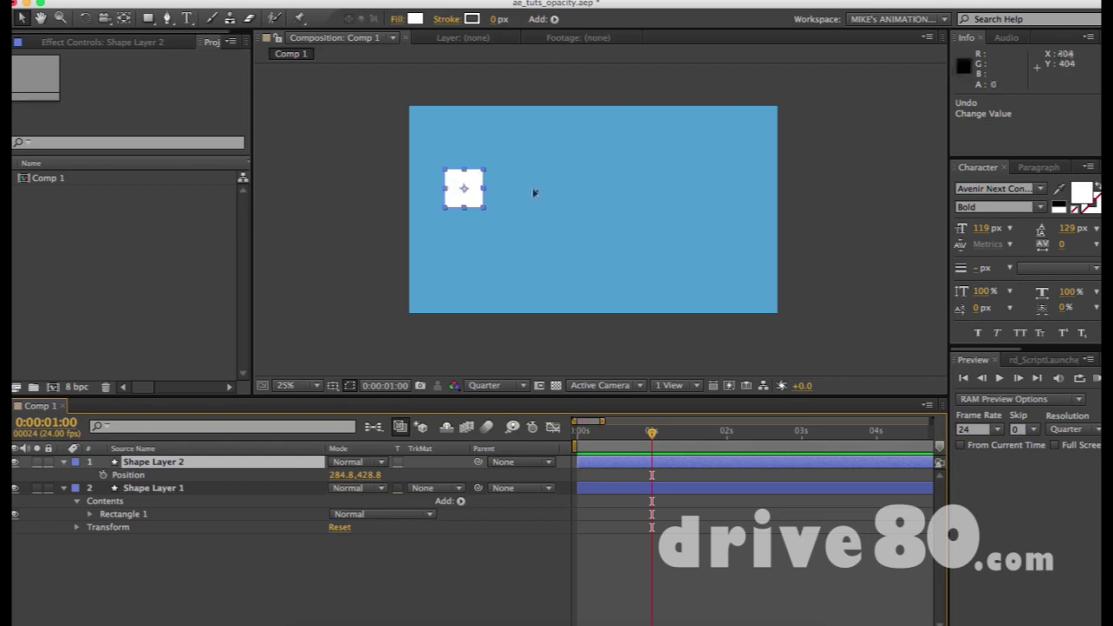
{"action": "left_click_drag", "start_coordinate": [467, 182], "coordinate": [530, 182]}
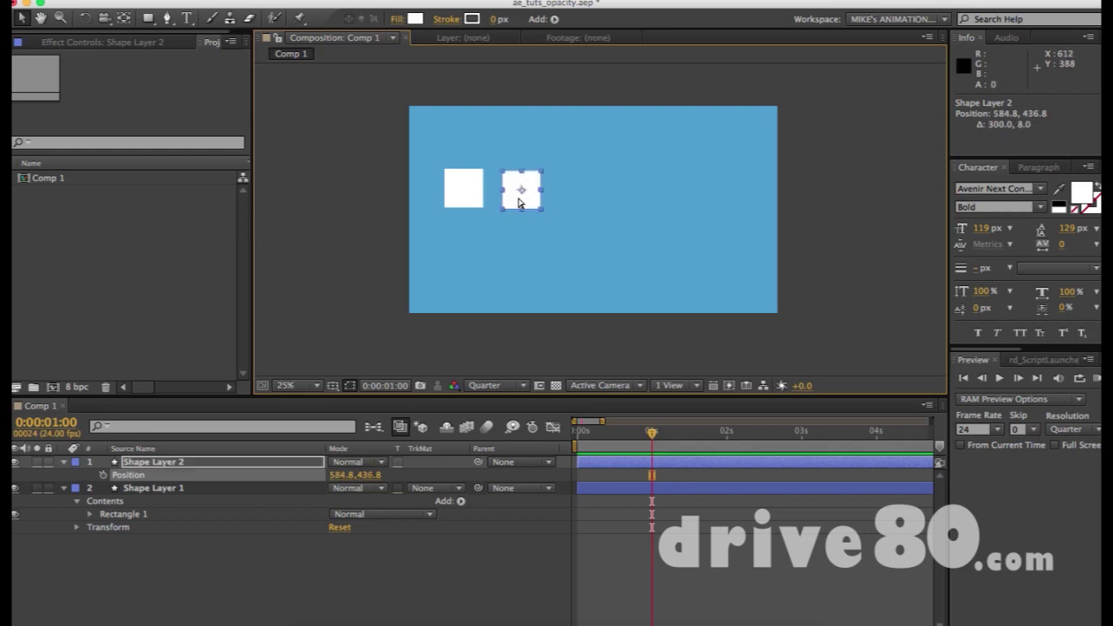
{"action": "key", "text": "super+z"}
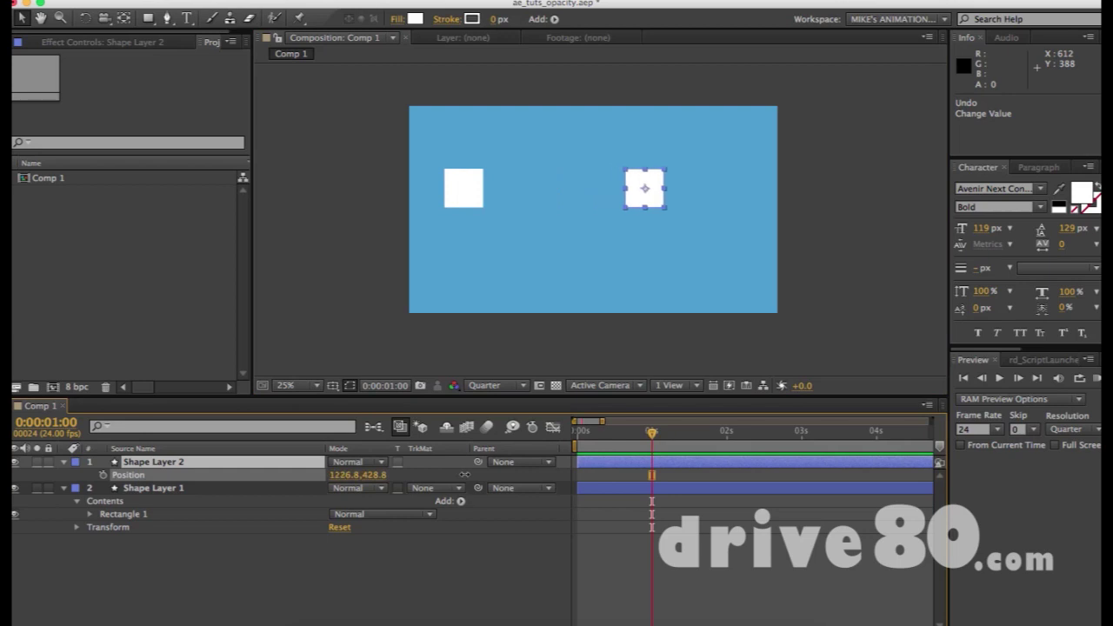
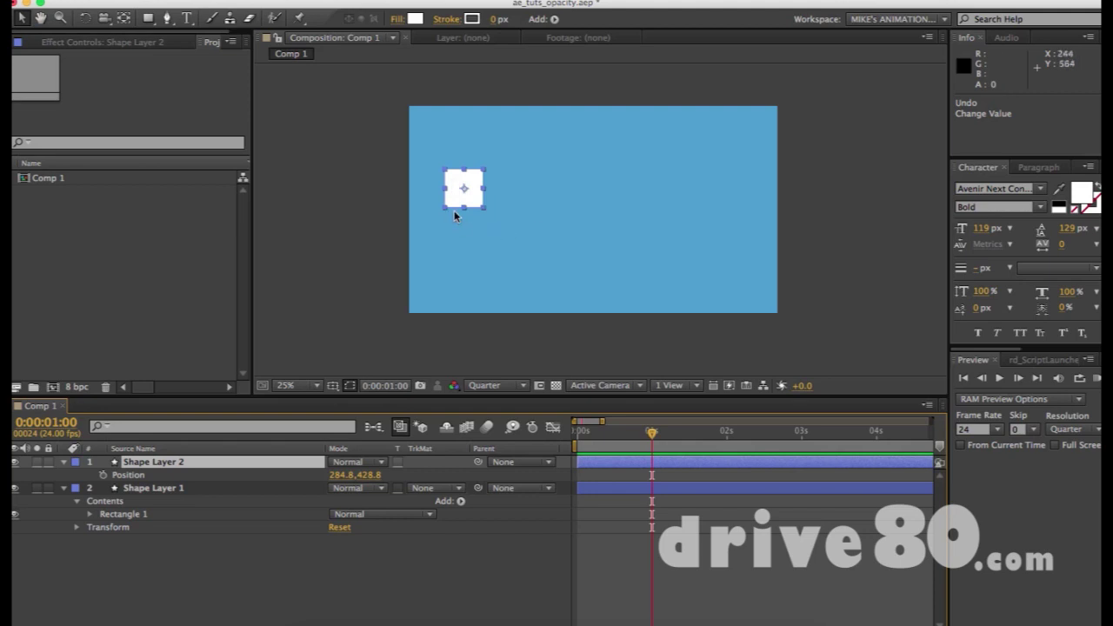
Move the duplicated second square off the first and to the right.
{"action": "left_click_drag", "start_coordinate": [456, 209], "coordinate": [519, 193]}
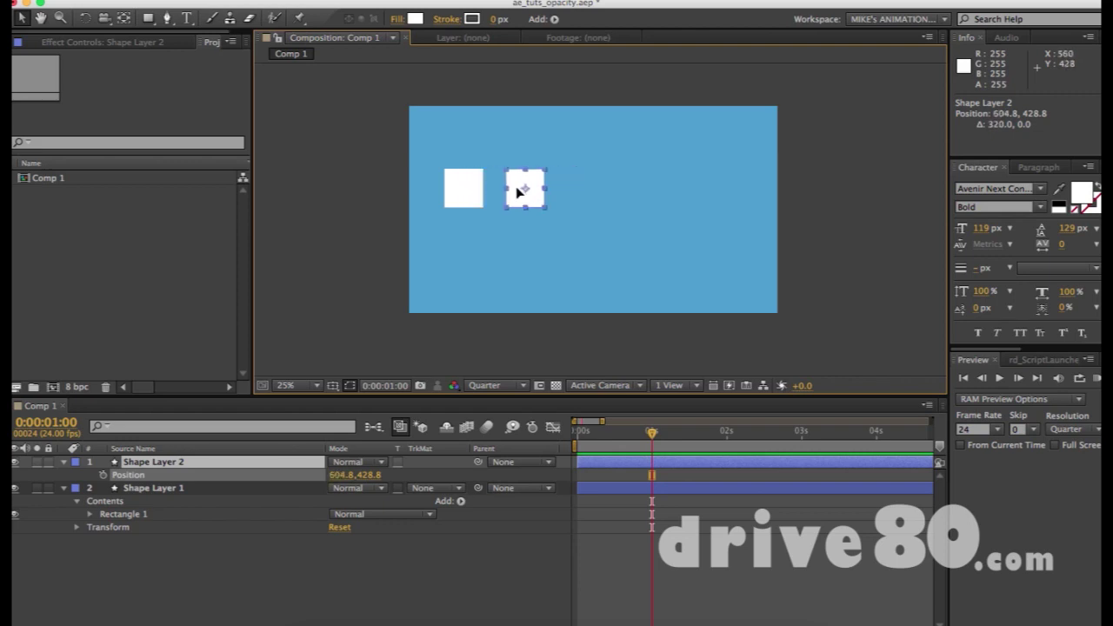
{"action": "key", "text": "super+z"}
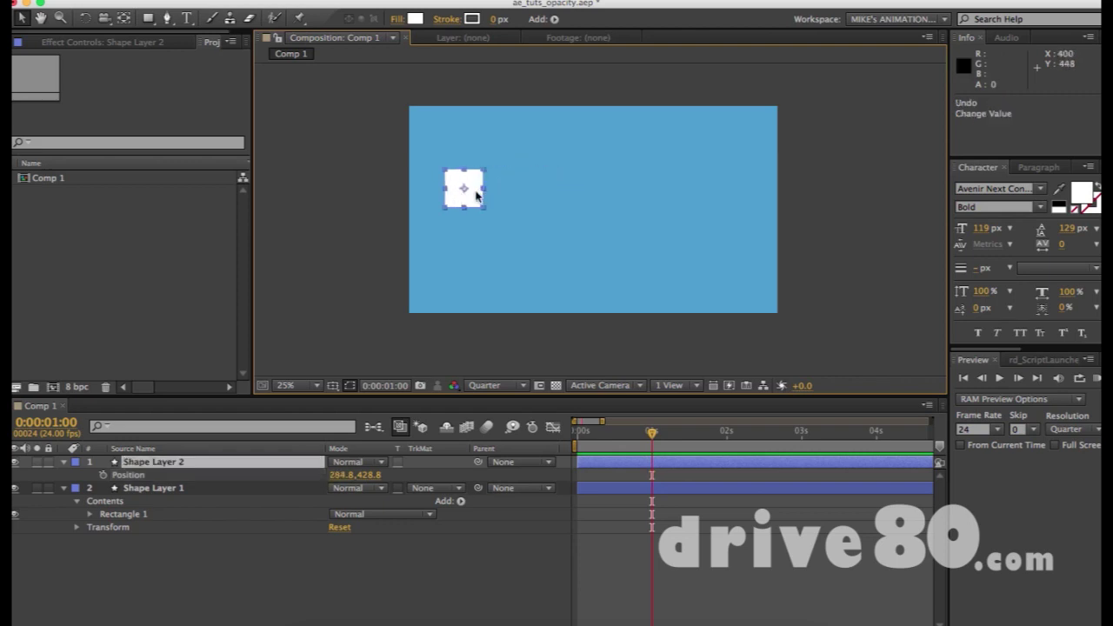
{"action": "left_click_drag", "start_coordinate": [479, 196], "coordinate": [658, 204]}
Duplicate the square twice to make the third and fourth squares in the row.
{"action": "key", "text": "super+d"}
{"action": "key", "text": "Return"}
{"action": "key", "text": "super+d"}
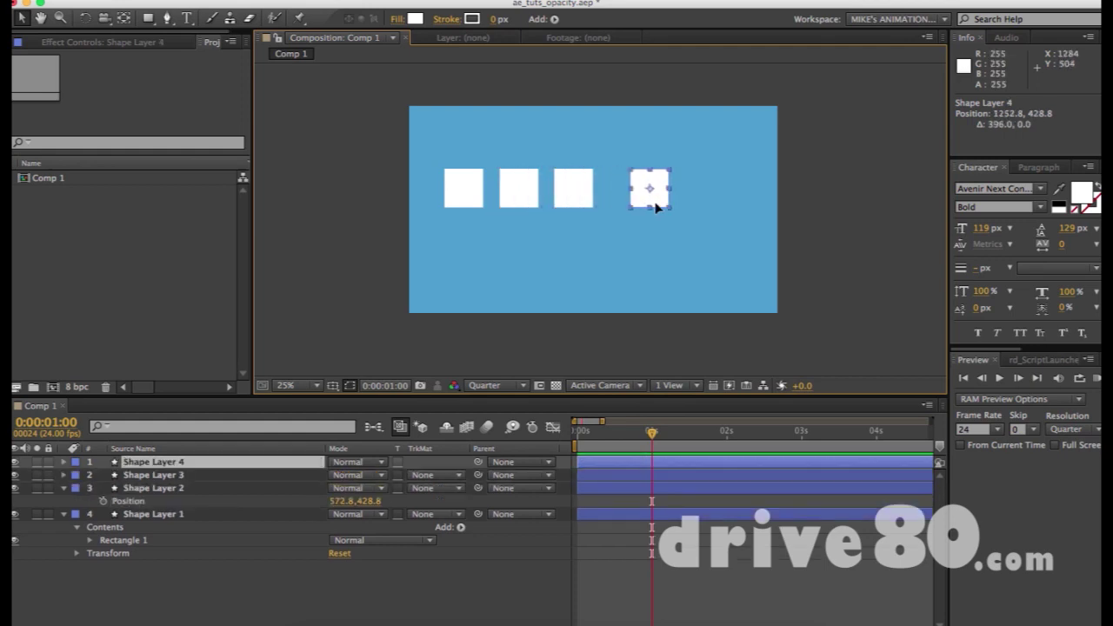
{"action": "left_click", "coordinate": [684, 126]}
{"action": "left_click", "coordinate": [658, 192]}
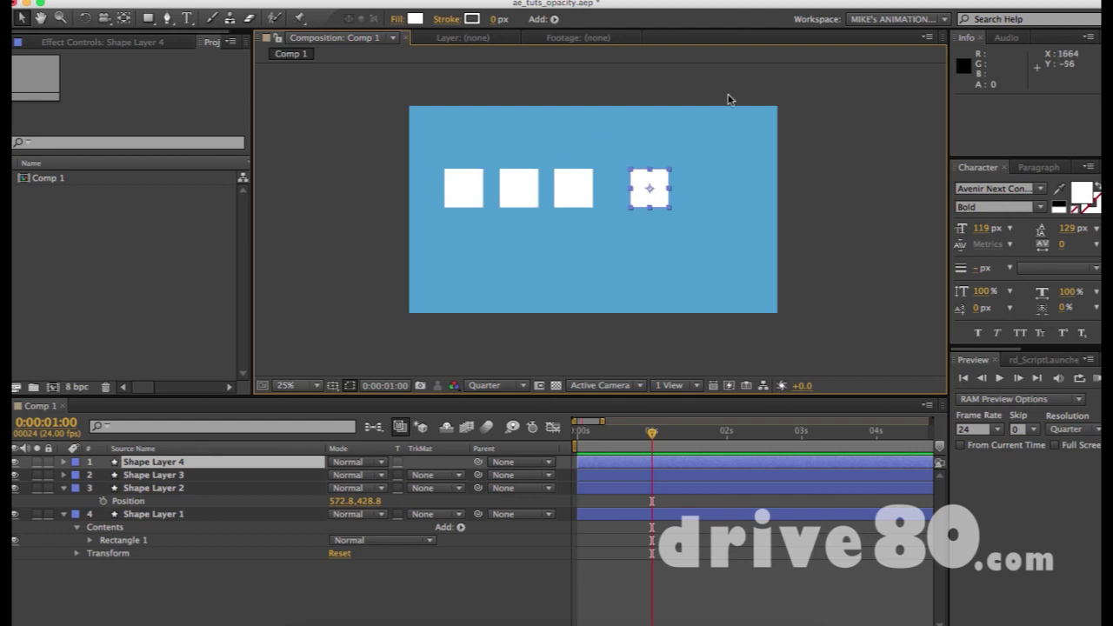
{"action": "left_click_drag", "start_coordinate": [418, 127], "coordinate": [697, 238]}
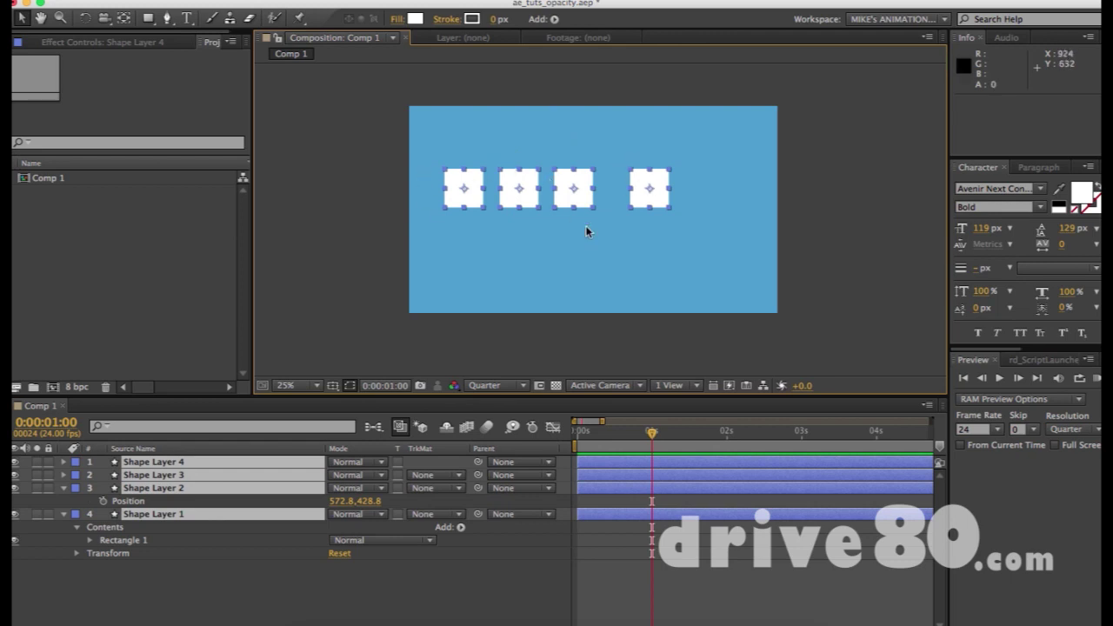
{"action": "left_click", "coordinate": [484, 150]}
{"action": "left_click_drag", "start_coordinate": [437, 147], "coordinate": [533, 241]}
{"action": "left_click_drag", "start_coordinate": [556, 130], "coordinate": [687, 238]}
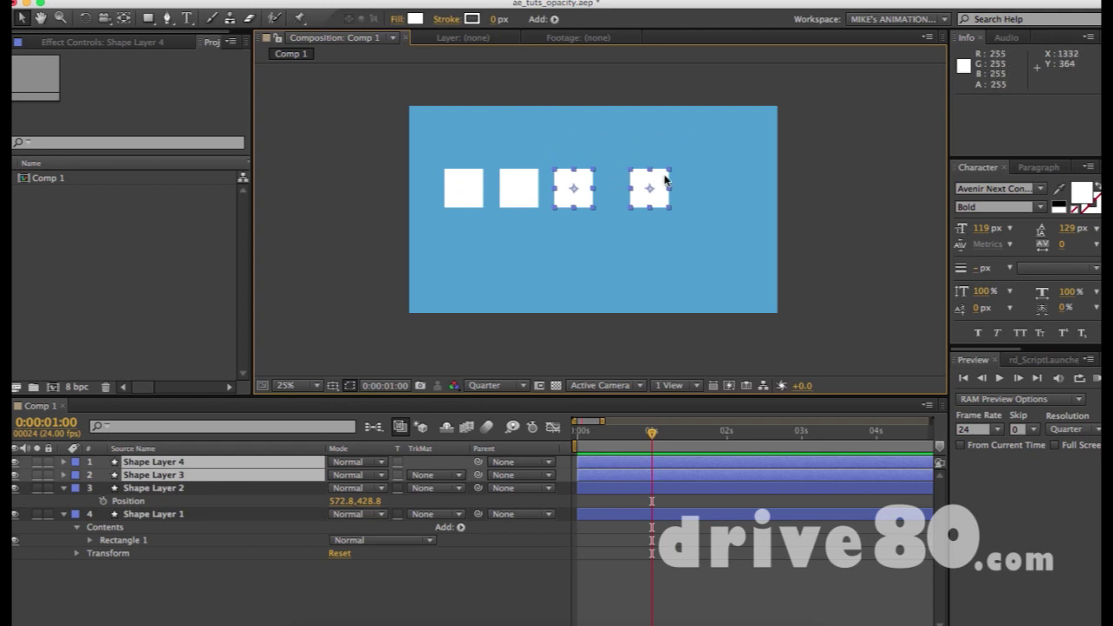
{"action": "left_click", "coordinate": [471, 201]}
{"action": "left_click_drag", "start_coordinate": [559, 137], "coordinate": [704, 246]}
{"action": "left_click", "coordinate": [459, 193], "text": "shift"}
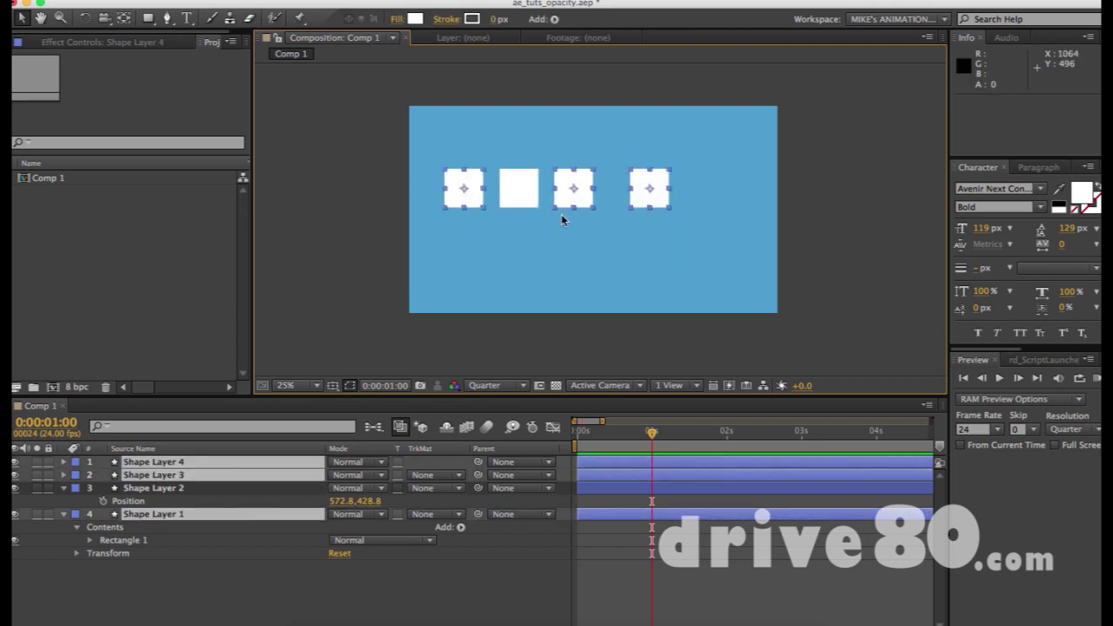
{"action": "left_click", "coordinate": [515, 187]}
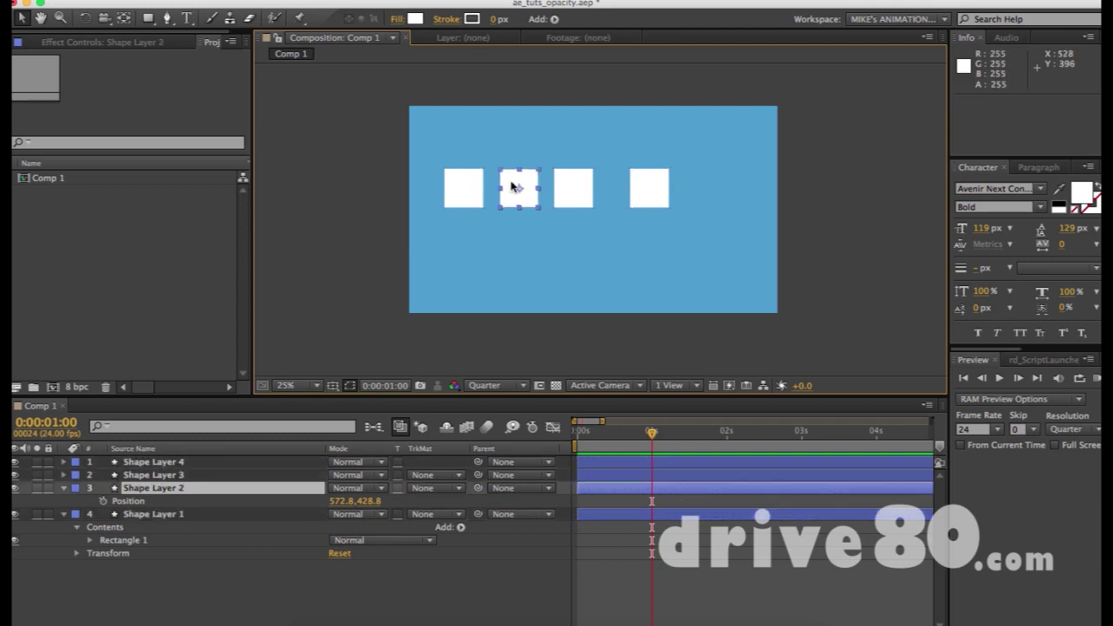
{"action": "left_click", "coordinate": [574, 182]}
{"action": "left_click", "coordinate": [663, 190]}
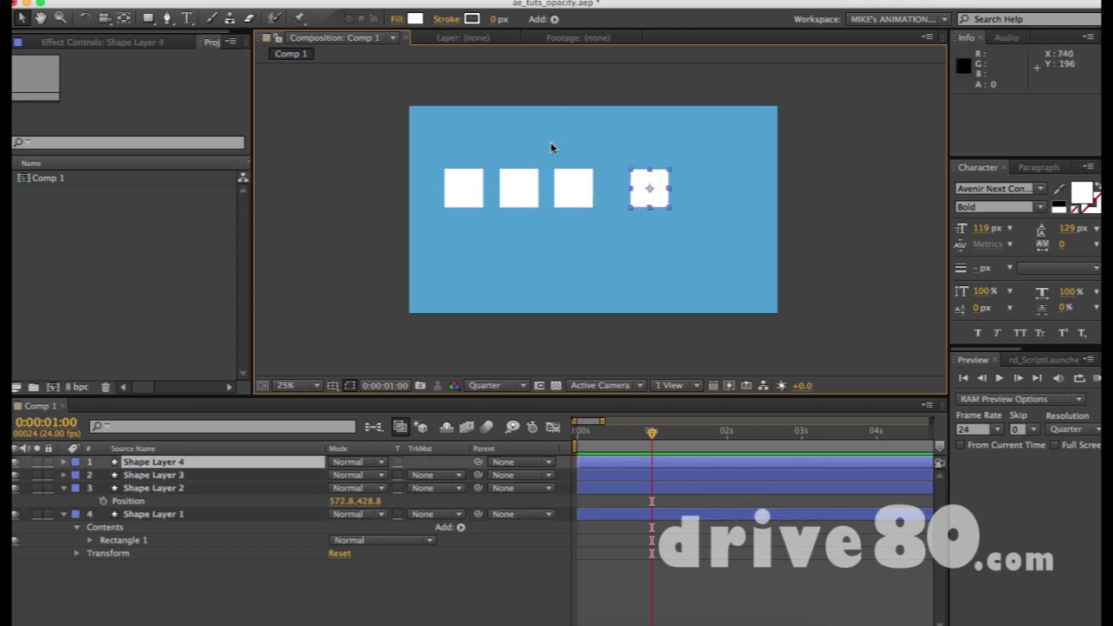
{"action": "left_click", "coordinate": [580, 183], "text": "shift"}
{"action": "left_click", "coordinate": [514, 184], "text": "shift"}
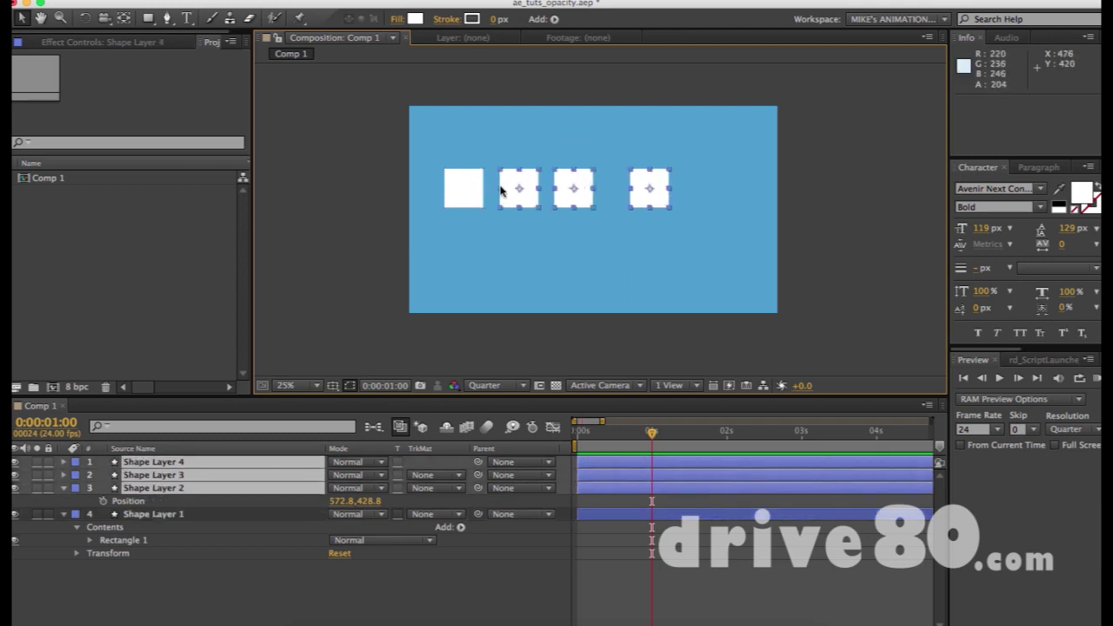
{"action": "left_click", "coordinate": [454, 183], "text": "shift"}
{"action": "left_click", "coordinate": [548, 135]}
{"action": "left_click", "coordinate": [570, 185]}
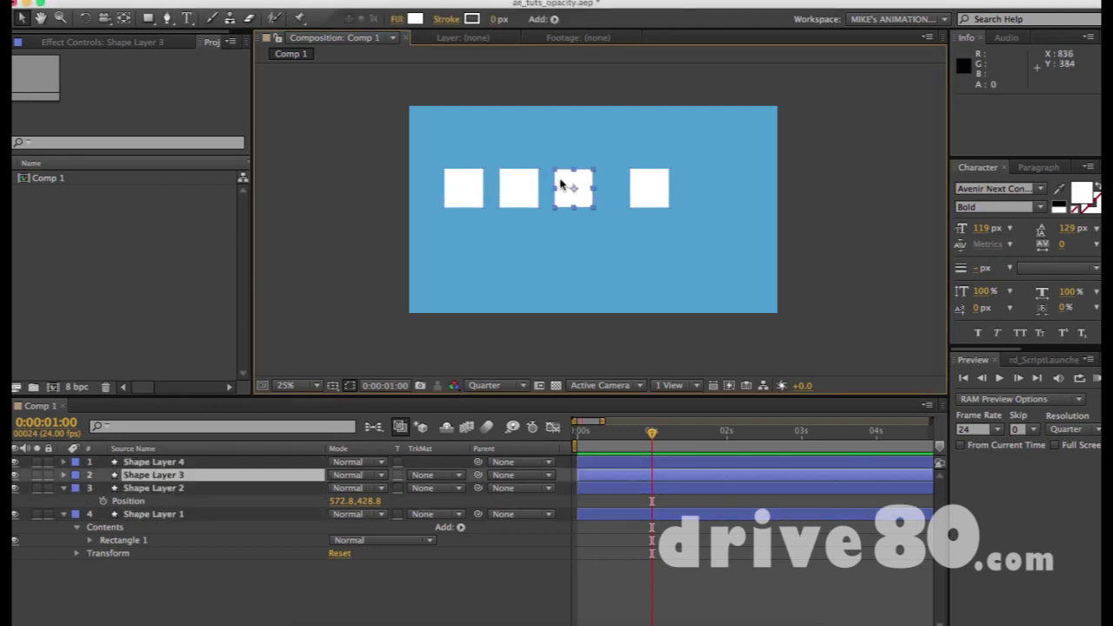
{"action": "left_click", "coordinate": [461, 187], "text": "shift"}
{"action": "left_click", "coordinate": [523, 191], "text": "shift"}
{"action": "left_click", "coordinate": [661, 186], "text": "shift"}
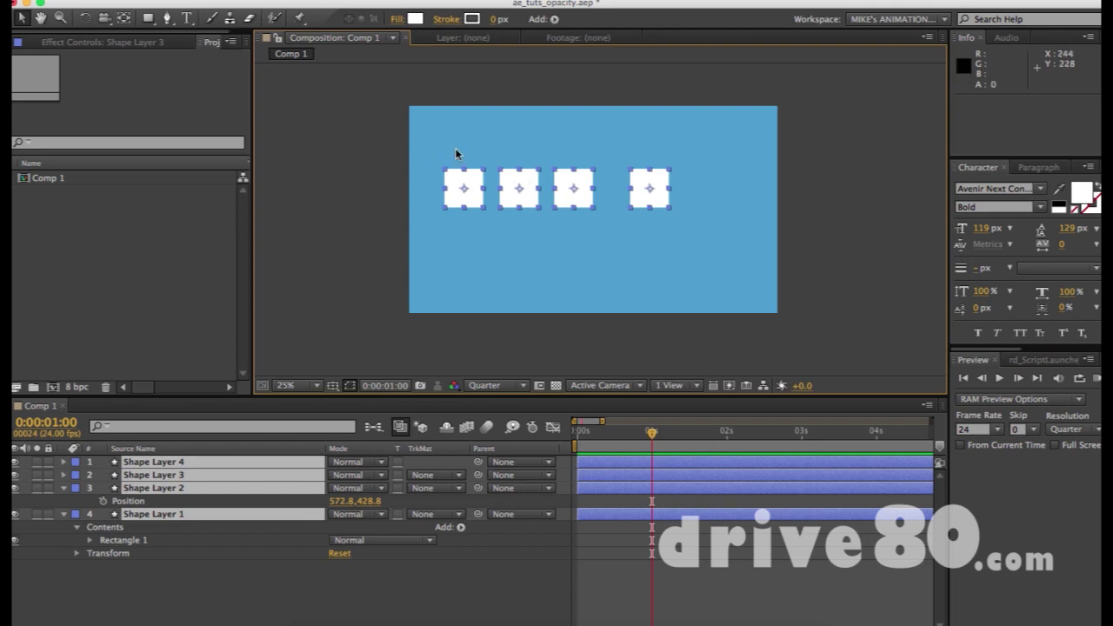
{"action": "left_click_drag", "start_coordinate": [437, 146], "coordinate": [739, 281]}
{"action": "left_click", "coordinate": [712, 273]}
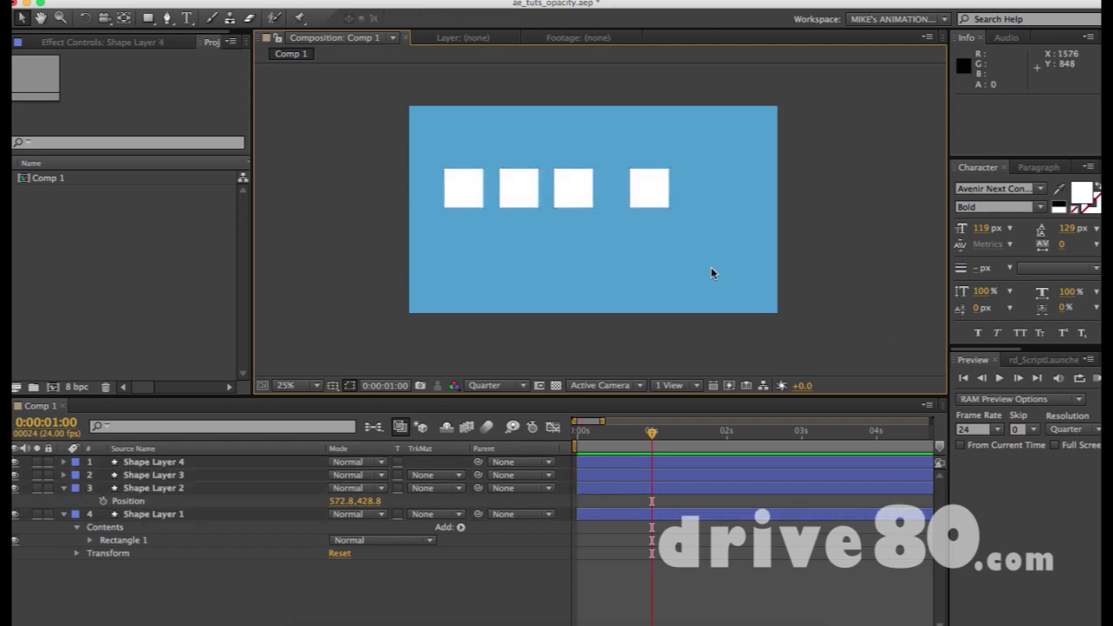
{"action": "left_click_drag", "start_coordinate": [422, 105], "coordinate": [701, 258]}
{"action": "left_click", "coordinate": [761, 213]}
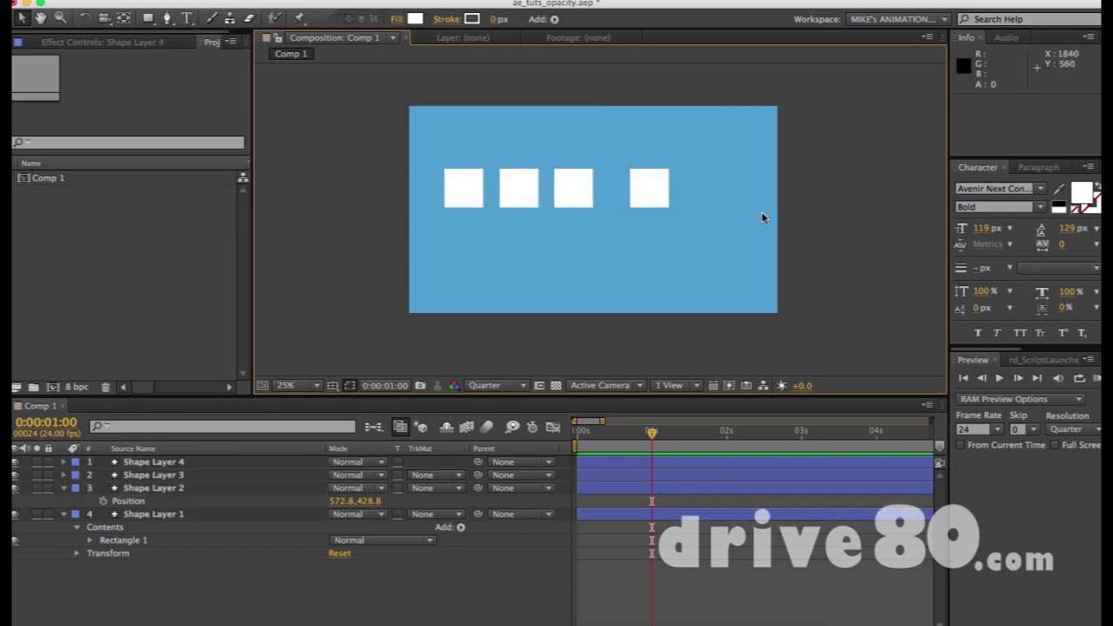
{"action": "left_click_drag", "start_coordinate": [403, 147], "coordinate": [711, 248]}
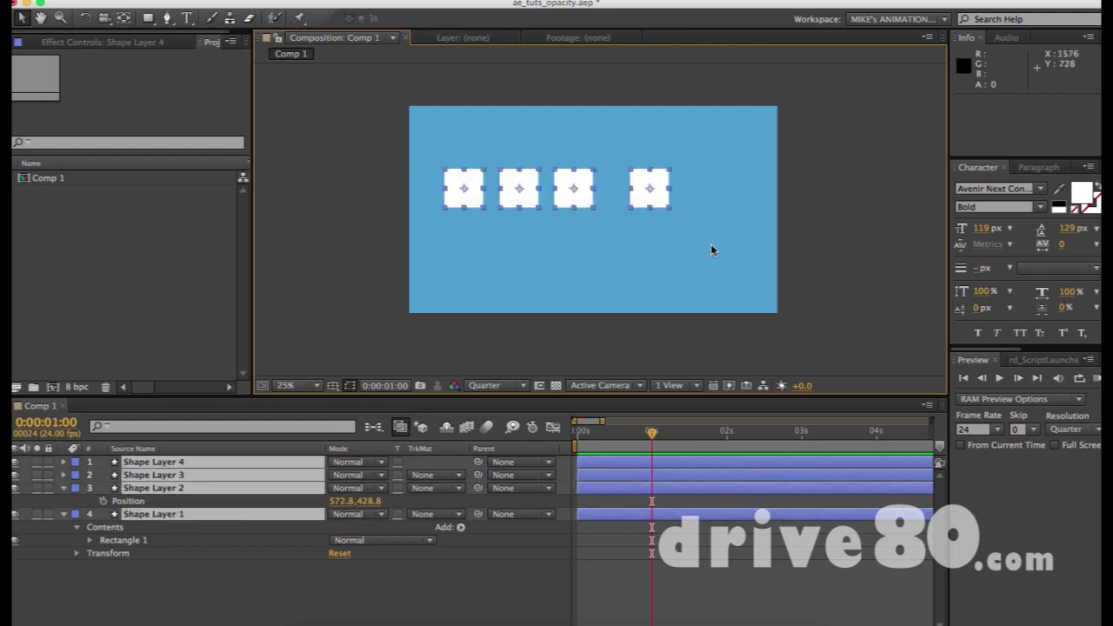
{"action": "left_click", "coordinate": [711, 247]}
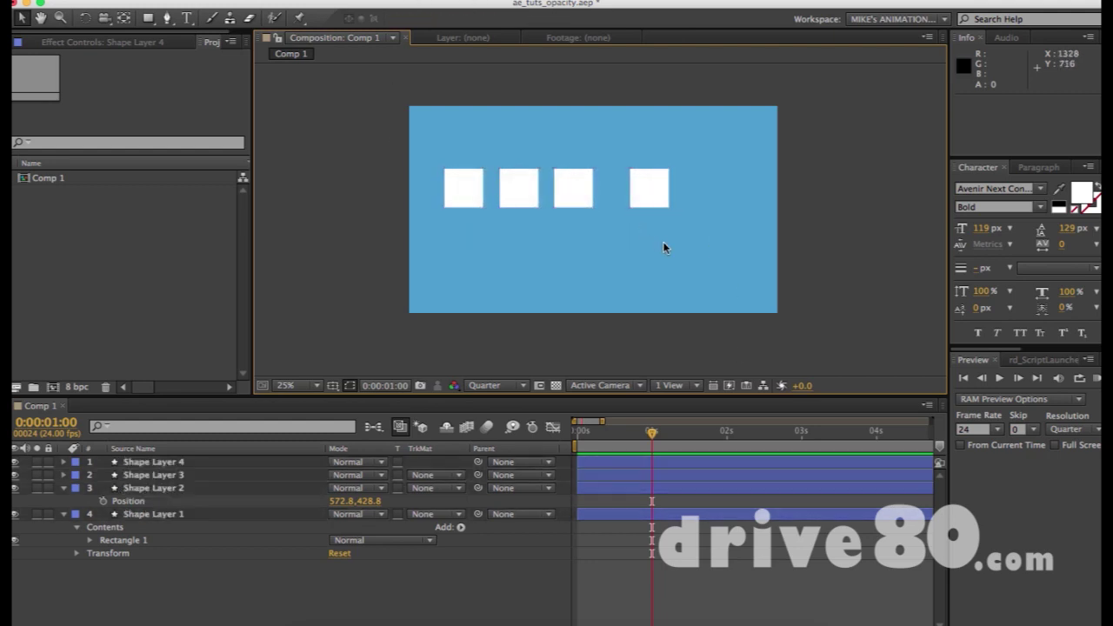
Select all four white square layers, finishing with a marquee drag around the row.
{"action": "key", "text": "ctrl+a"}
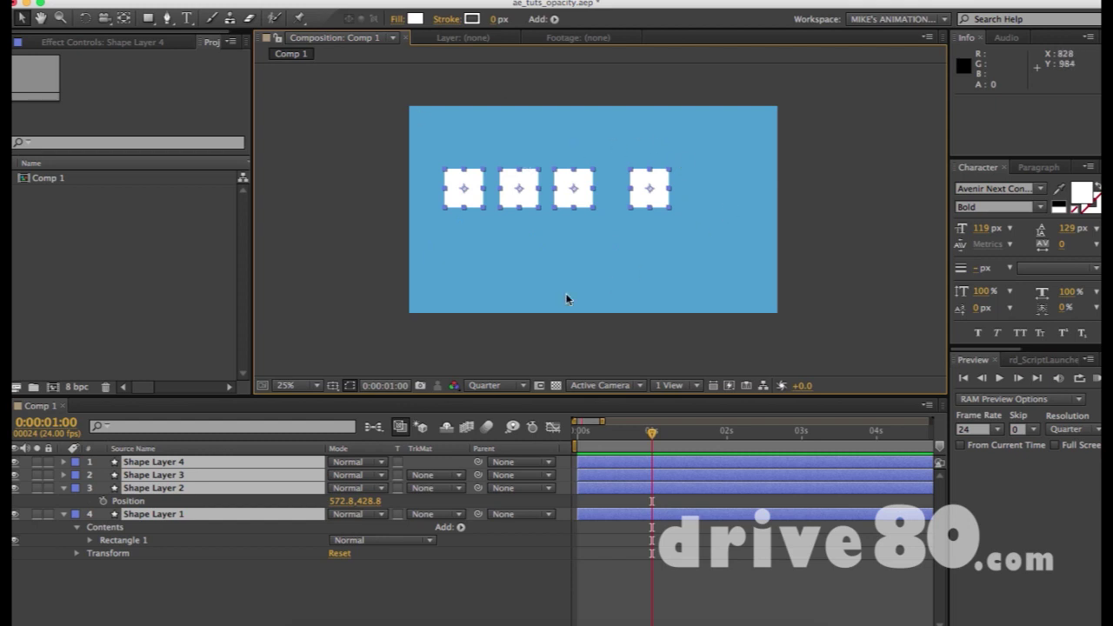
{"action": "left_click", "coordinate": [628, 242]}
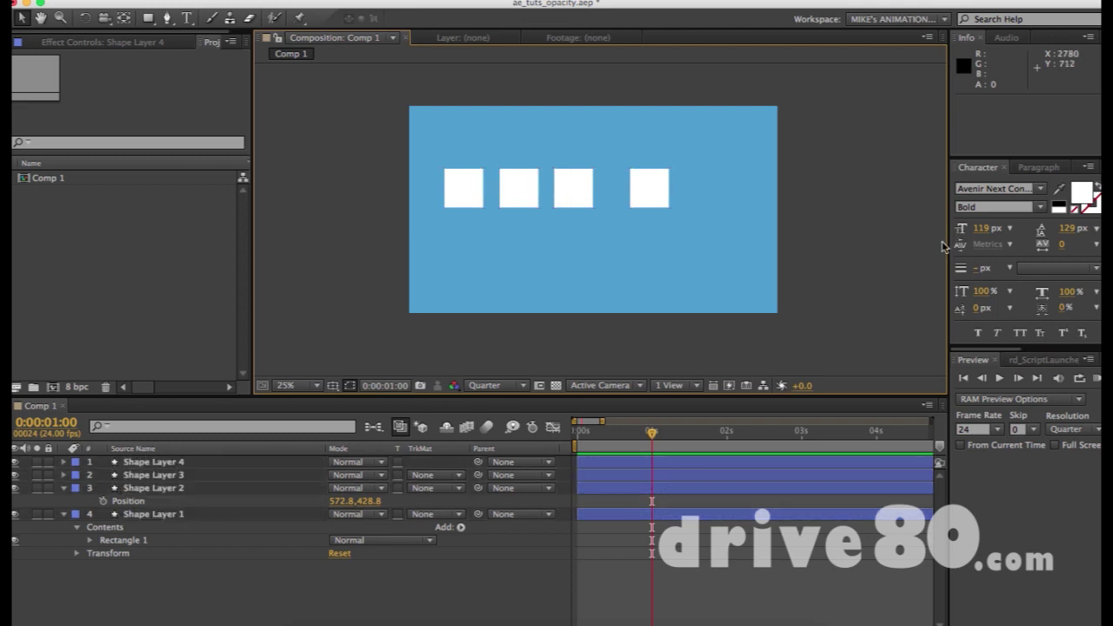
{"action": "left_click_drag", "start_coordinate": [435, 148], "coordinate": [707, 239]}
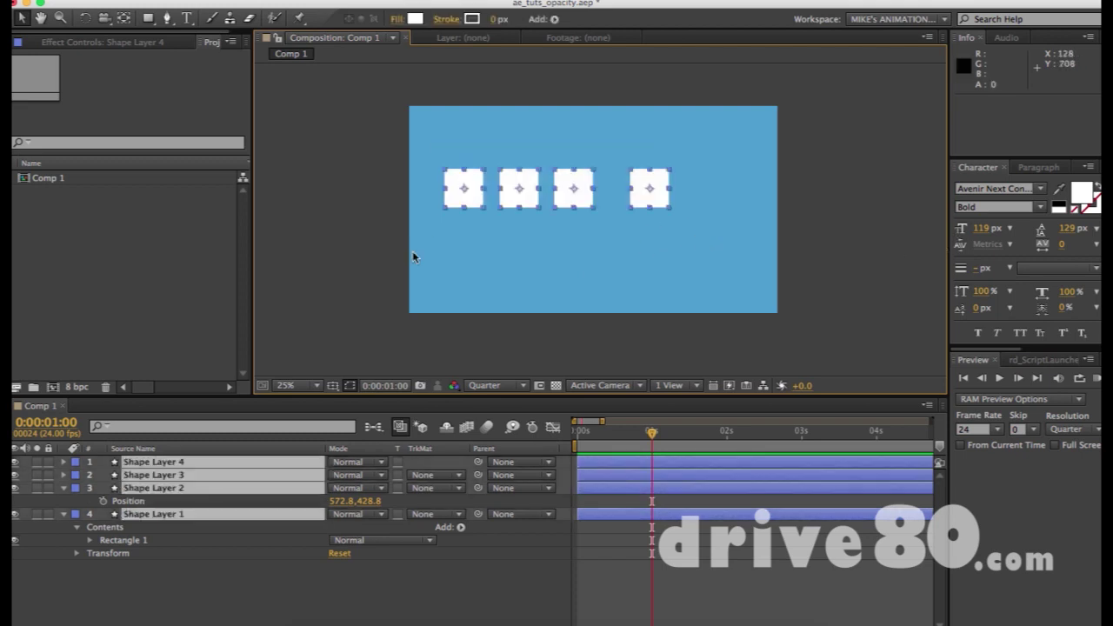
Practise selecting single square layers in the timeline and adding Shape Layer 2 to the selection.
{"action": "left_click", "coordinate": [485, 130]}
{"action": "left_click", "coordinate": [218, 462]}
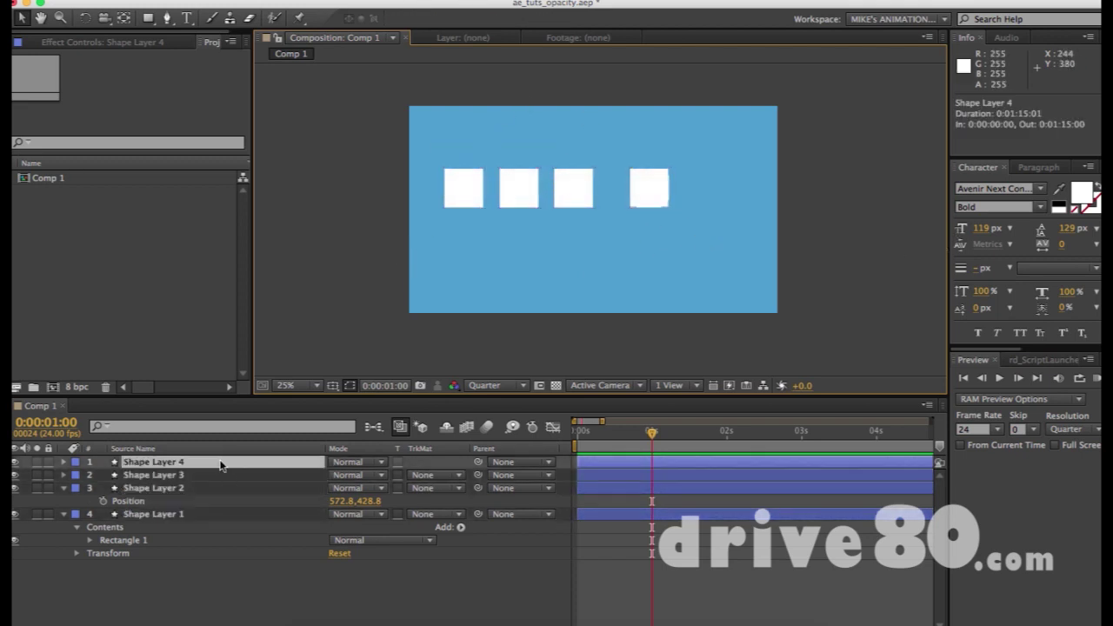
{"action": "left_click", "coordinate": [206, 514]}
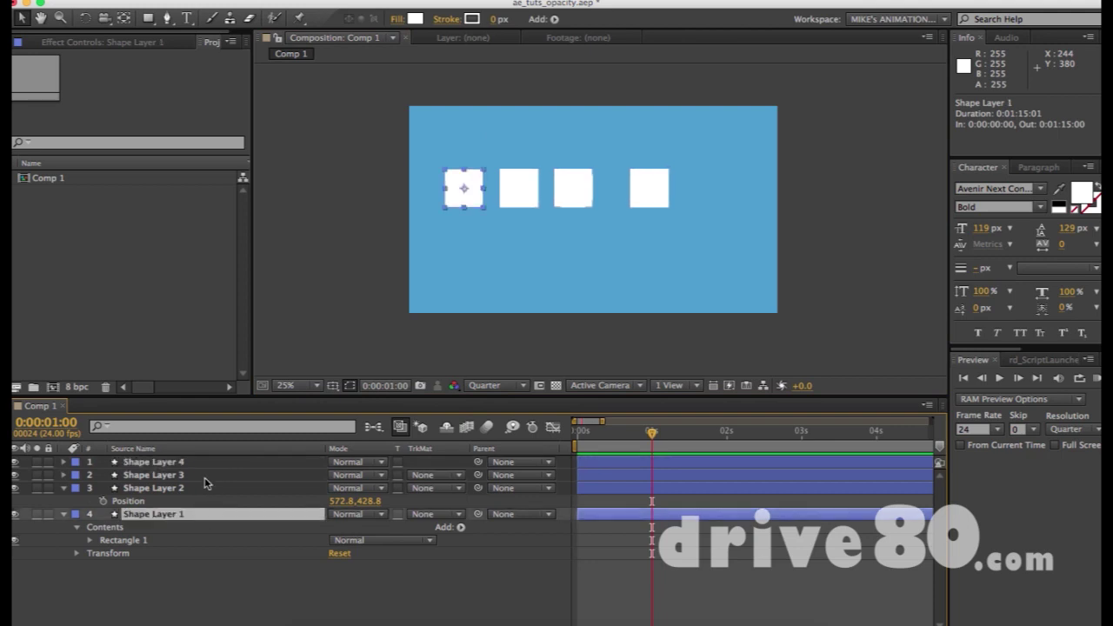
{"action": "left_click", "coordinate": [206, 475]}
{"action": "left_click", "coordinate": [206, 463]}
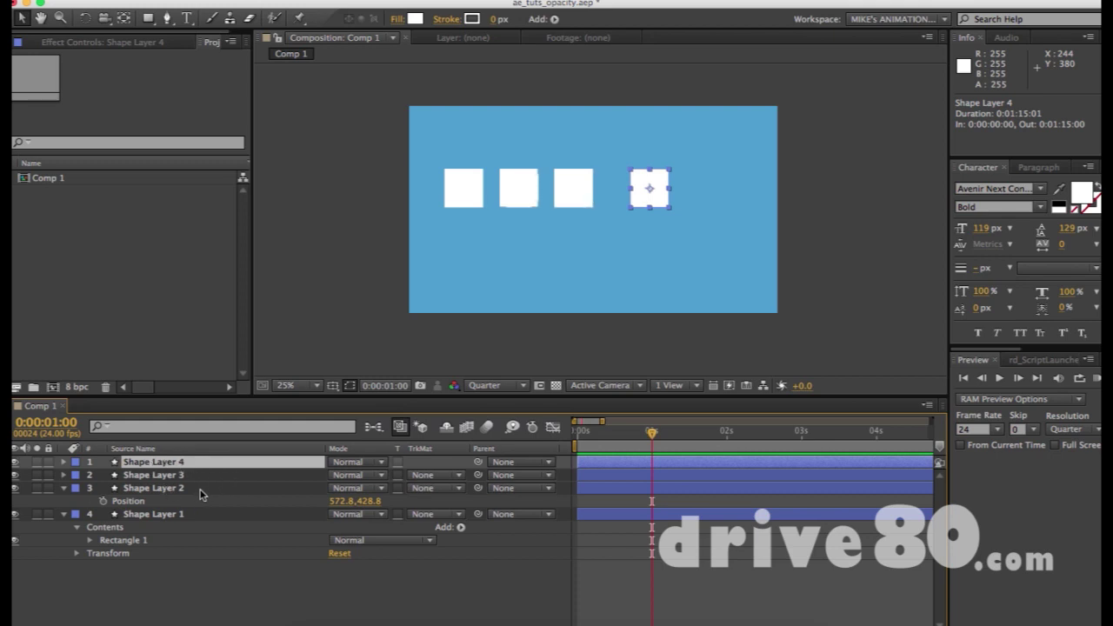
{"action": "left_click", "coordinate": [193, 494]}
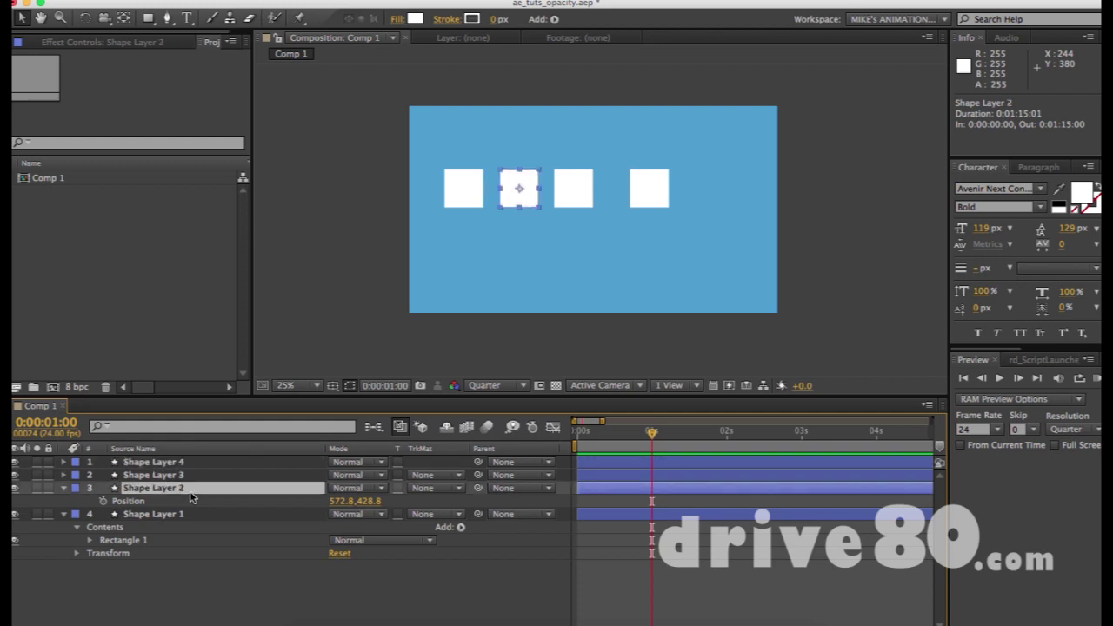
{"action": "left_click", "coordinate": [207, 461]}
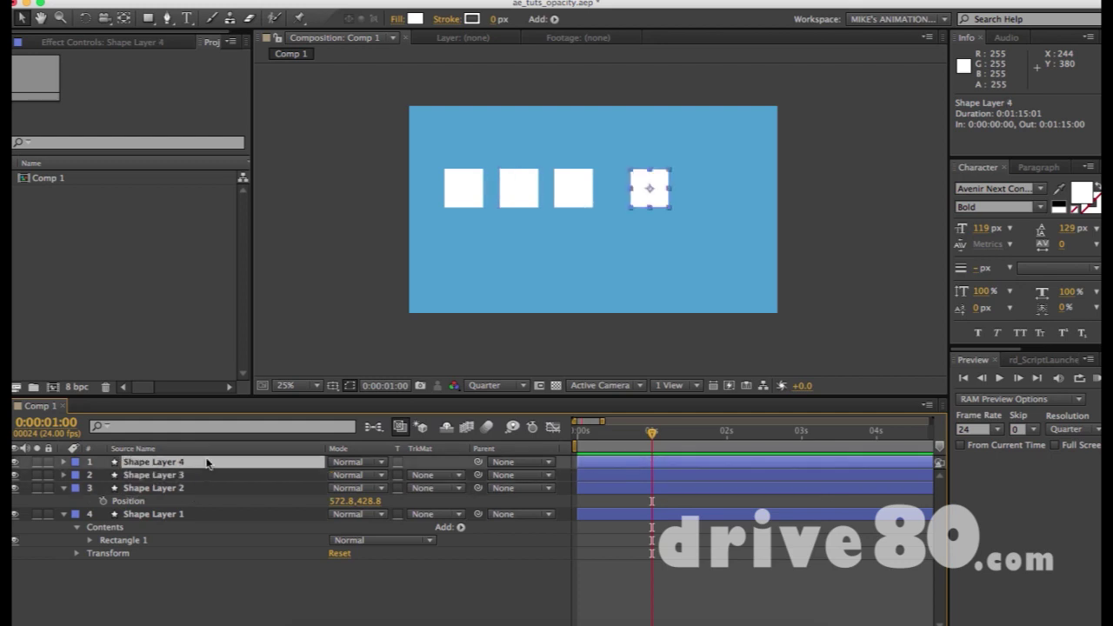
{"action": "left_click", "coordinate": [191, 489], "text": "super"}
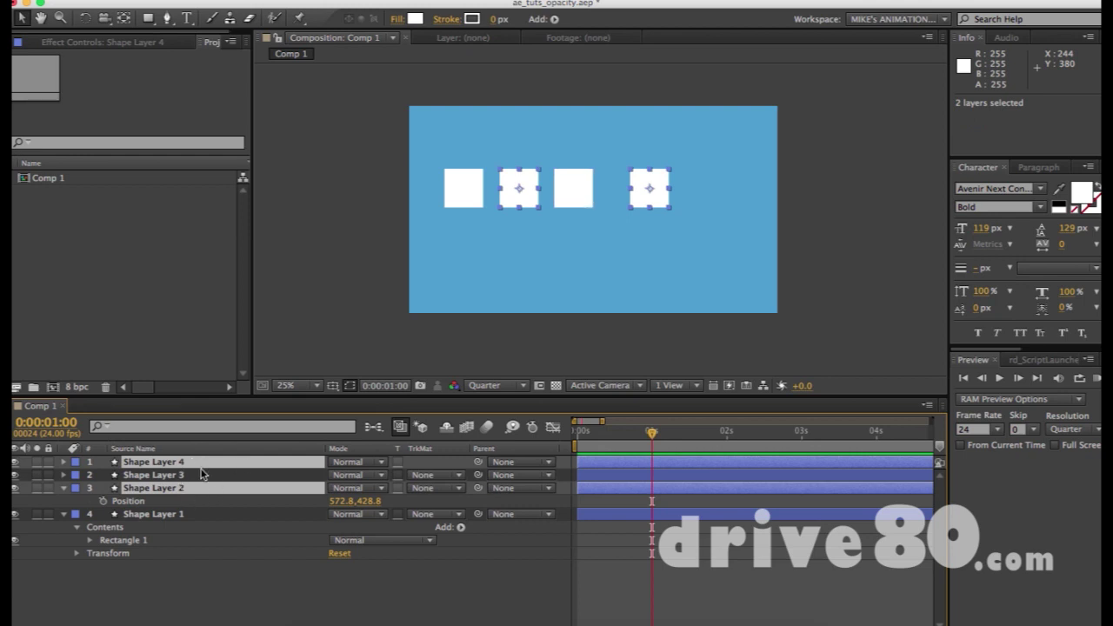
{"action": "left_click", "coordinate": [202, 476]}
{"action": "left_click", "coordinate": [201, 464]}
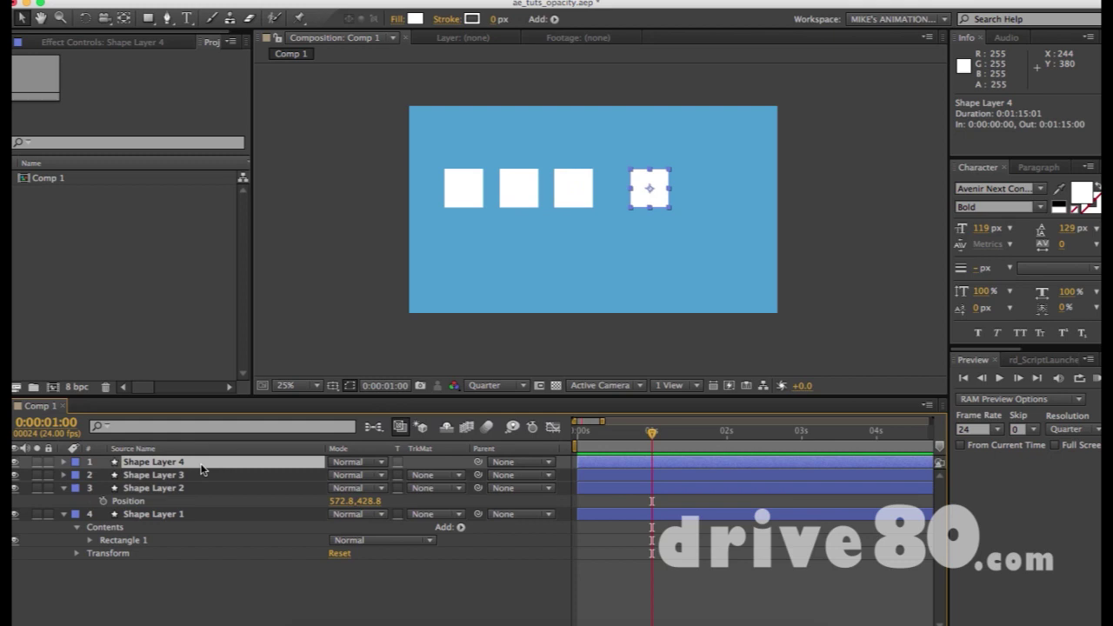
{"action": "left_click", "coordinate": [194, 490], "text": "super"}
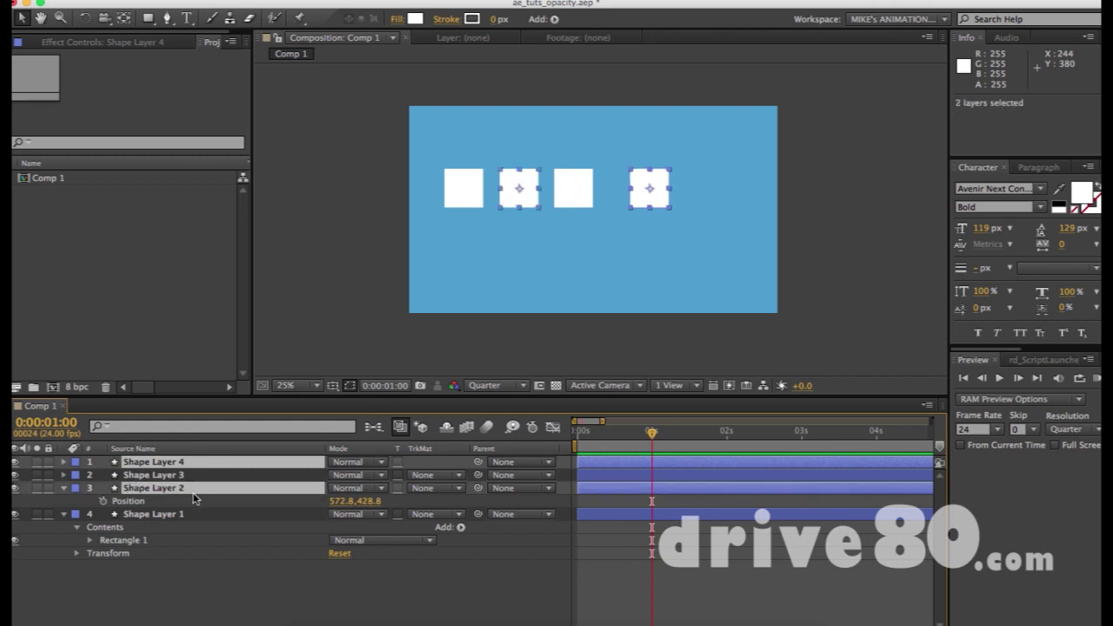
Build a selection from Shape Layer 4 through Shape Layer 1, then marquee-select all four squares.
{"action": "key", "text": "super+shift+a"}
{"action": "left_click", "coordinate": [197, 466]}
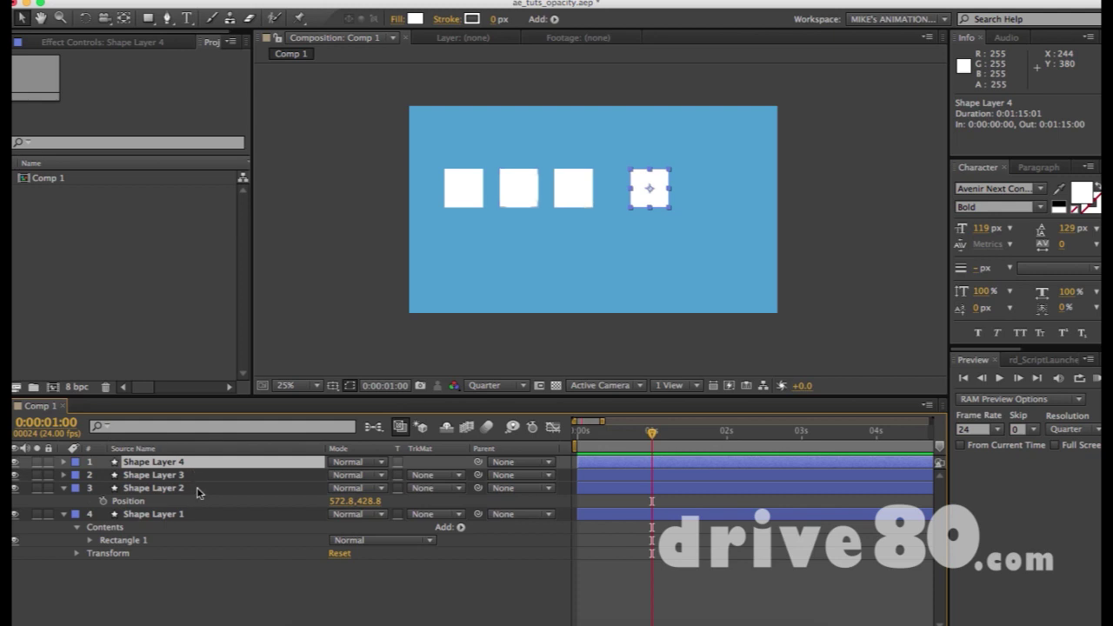
{"action": "left_click", "coordinate": [198, 488], "text": "shift"}
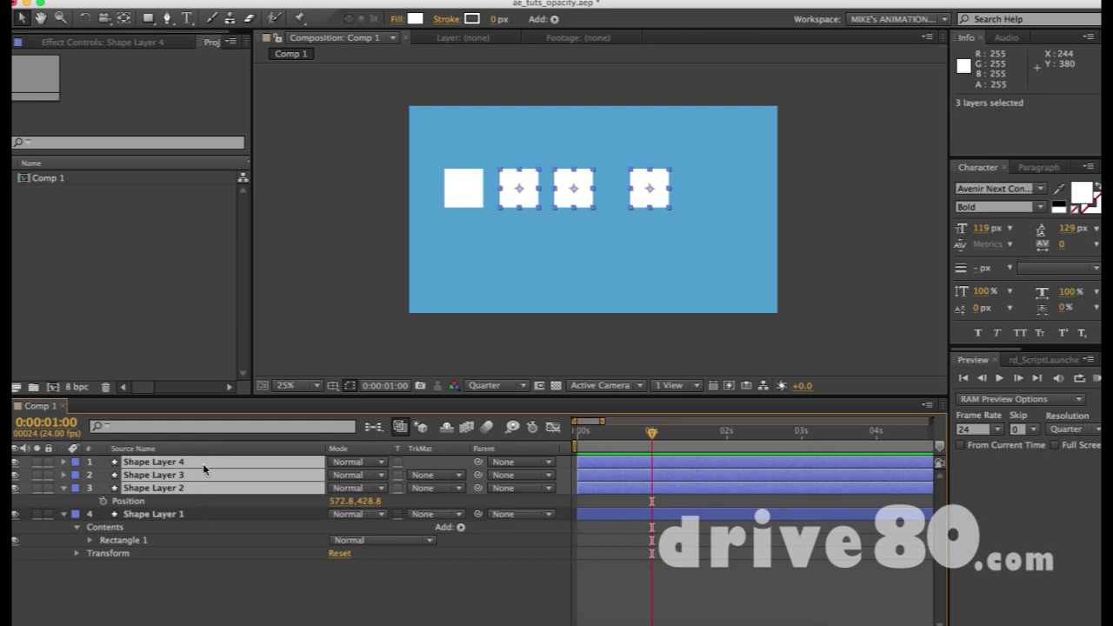
{"action": "left_click", "coordinate": [208, 516], "text": "shift"}
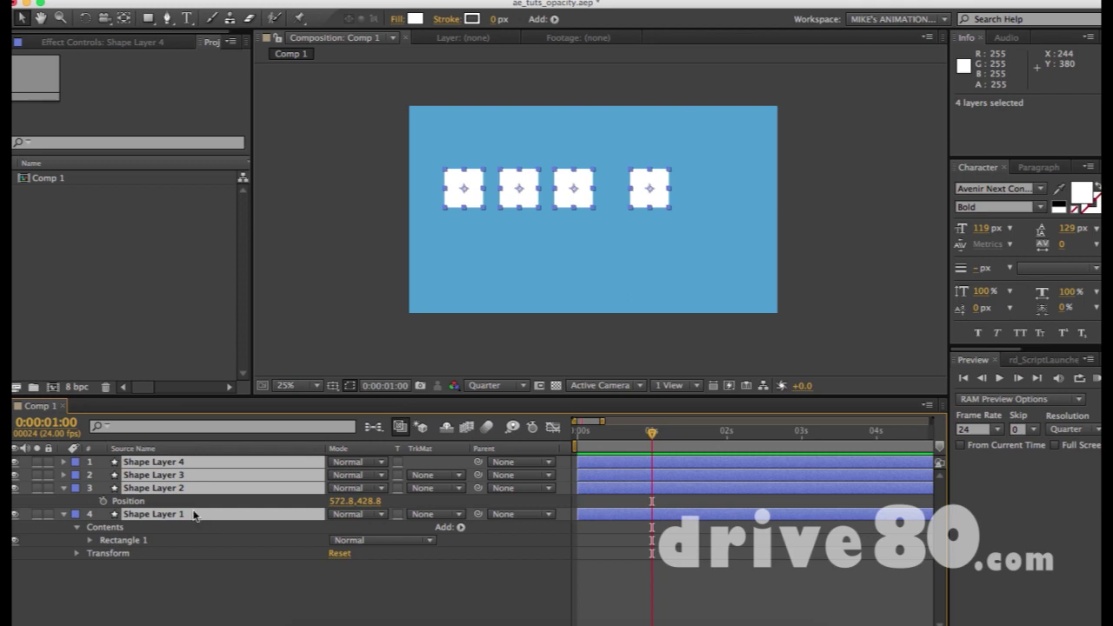
{"action": "left_click", "coordinate": [199, 516], "text": "super"}
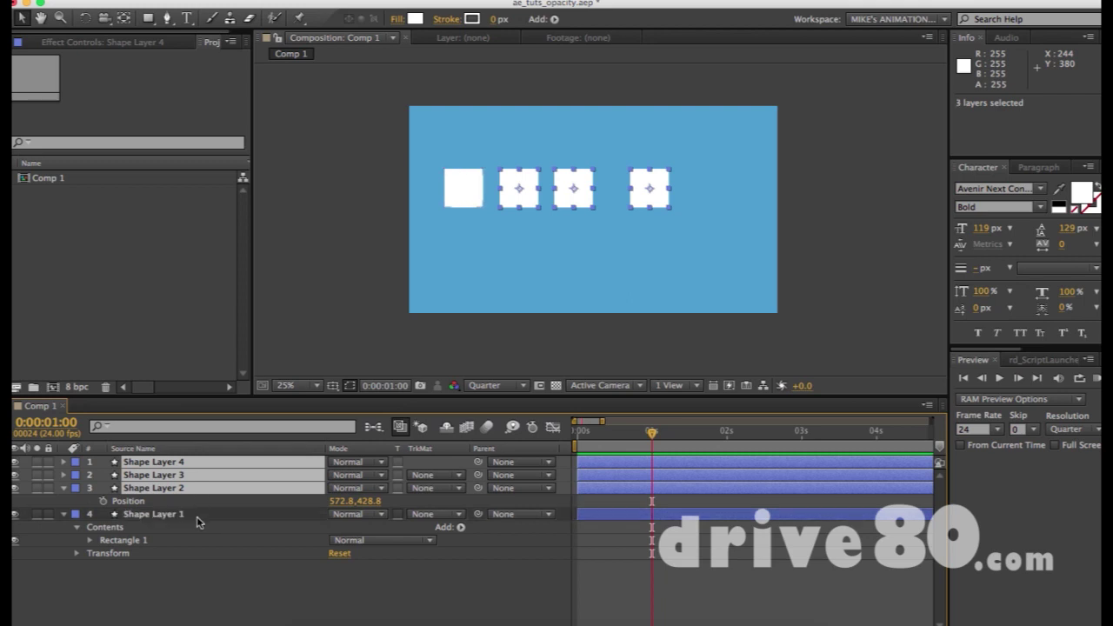
{"action": "left_click", "coordinate": [198, 517], "text": "super"}
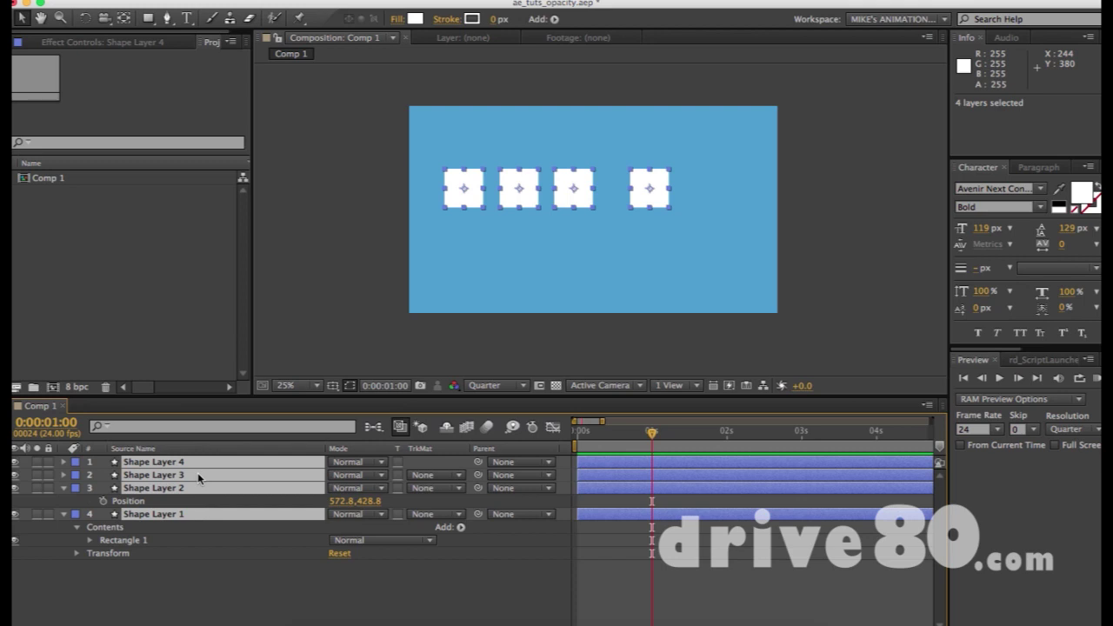
{"action": "left_click", "coordinate": [198, 475], "text": "super"}
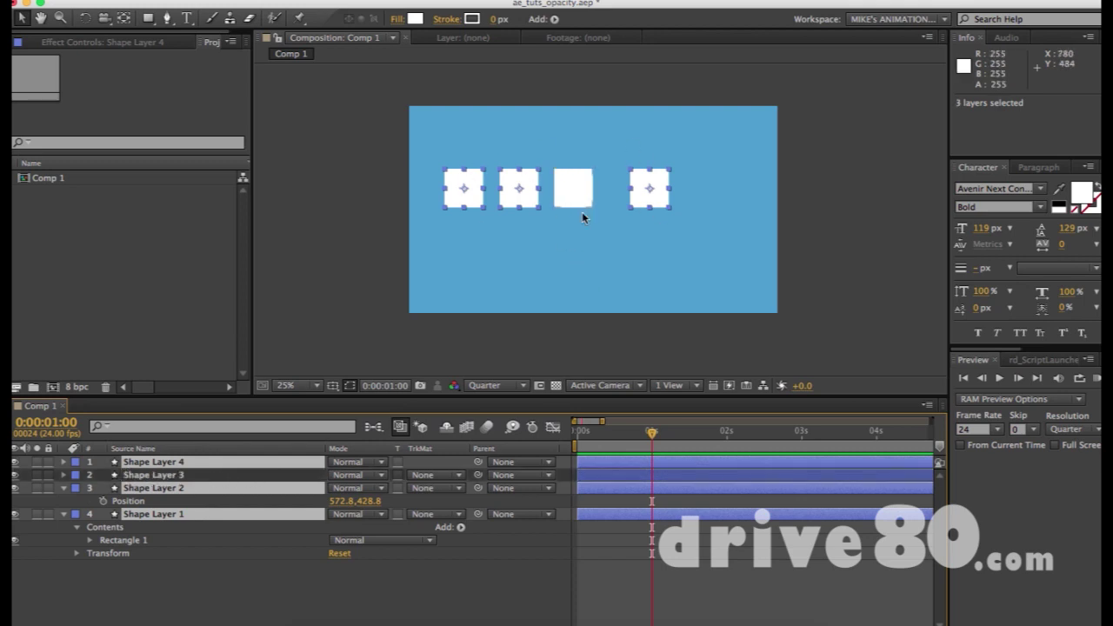
{"action": "left_click_drag", "start_coordinate": [434, 131], "coordinate": [708, 258]}
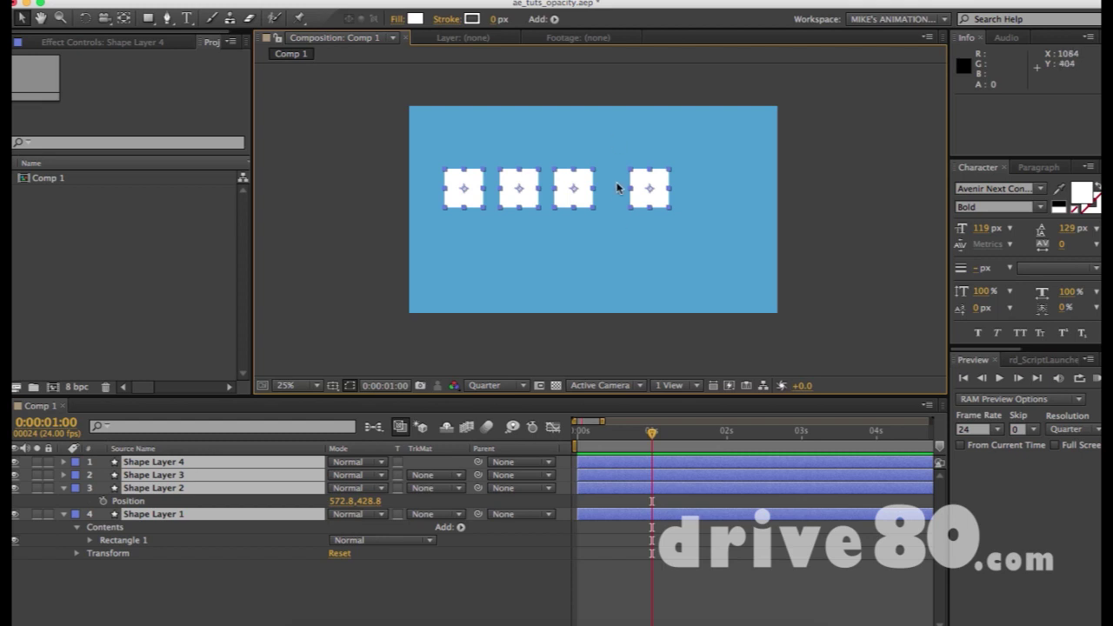
Scatter the four white squares to different spots across the blue frame.
{"action": "left_click", "coordinate": [474, 169]}
{"action": "left_click_drag", "start_coordinate": [464, 184], "coordinate": [461, 159]}
{"action": "left_click_drag", "start_coordinate": [518, 192], "coordinate": [521, 257]}
{"action": "left_click_drag", "start_coordinate": [570, 193], "coordinate": [619, 141]}
{"action": "left_click_drag", "start_coordinate": [643, 184], "coordinate": [713, 226]}
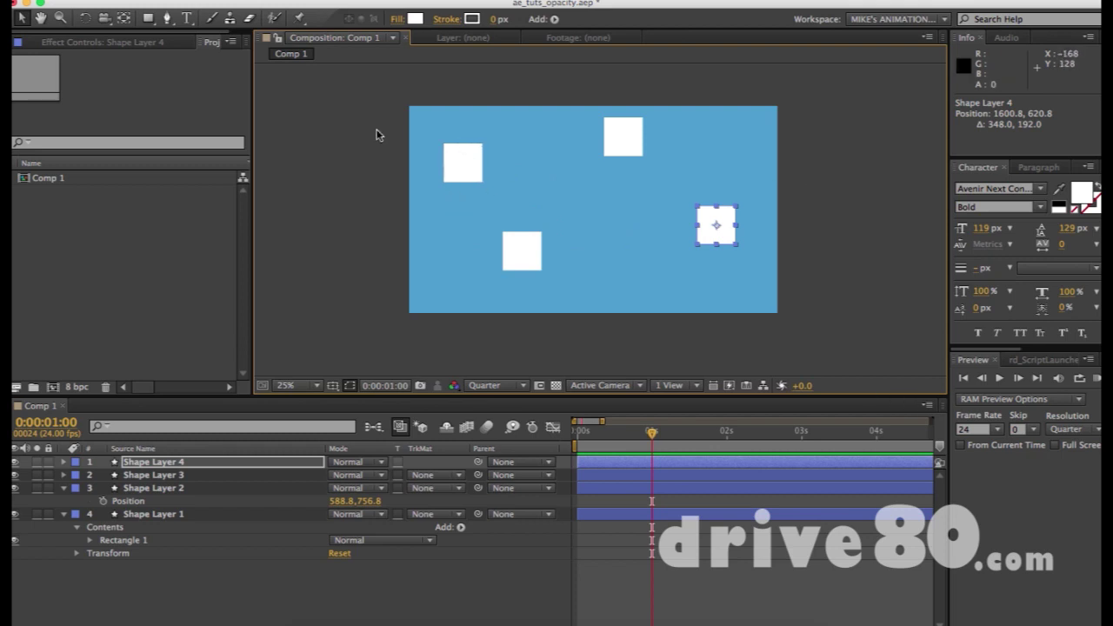
Select all four squares and show the Effects & Presets panel with Cmd+5.
{"action": "left_click_drag", "start_coordinate": [414, 125], "coordinate": [791, 314]}
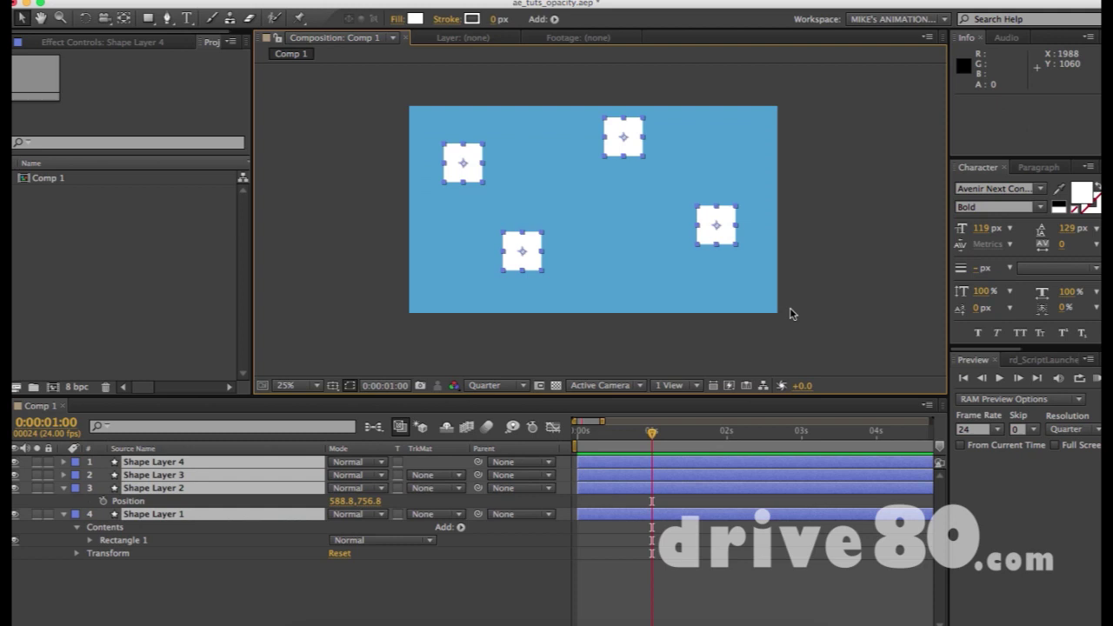
{"action": "left_click", "coordinate": [760, 290]}
{"action": "key", "text": "super+a"}
{"action": "key", "text": "super+5"}
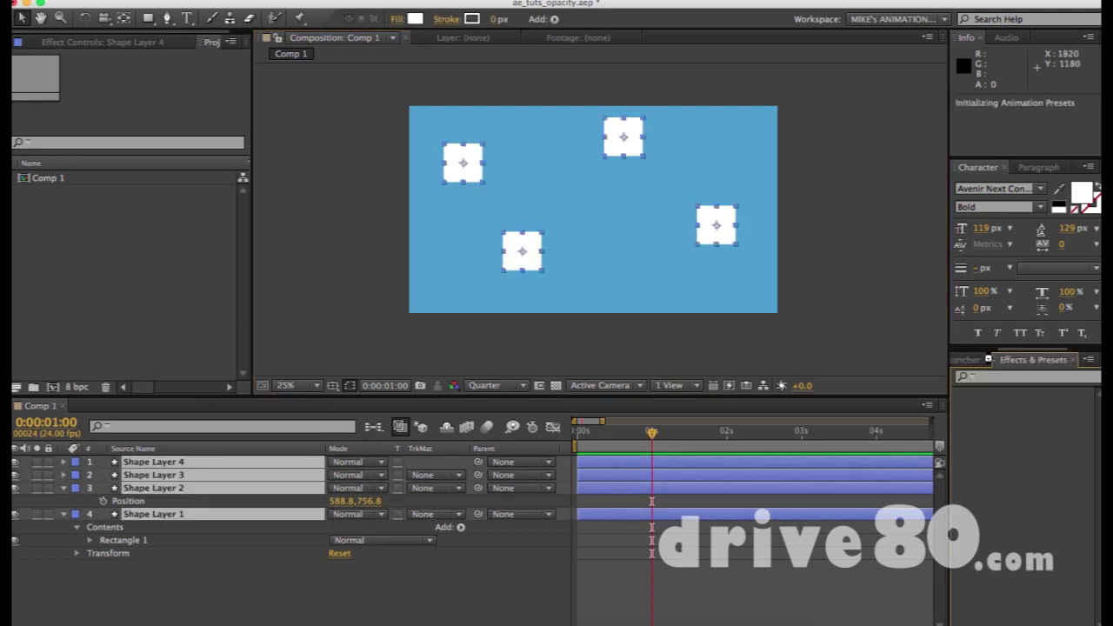
Switch to the Align panel, keeping Align Layers to set to Selection.
{"action": "left_click", "coordinate": [1043, 360]}
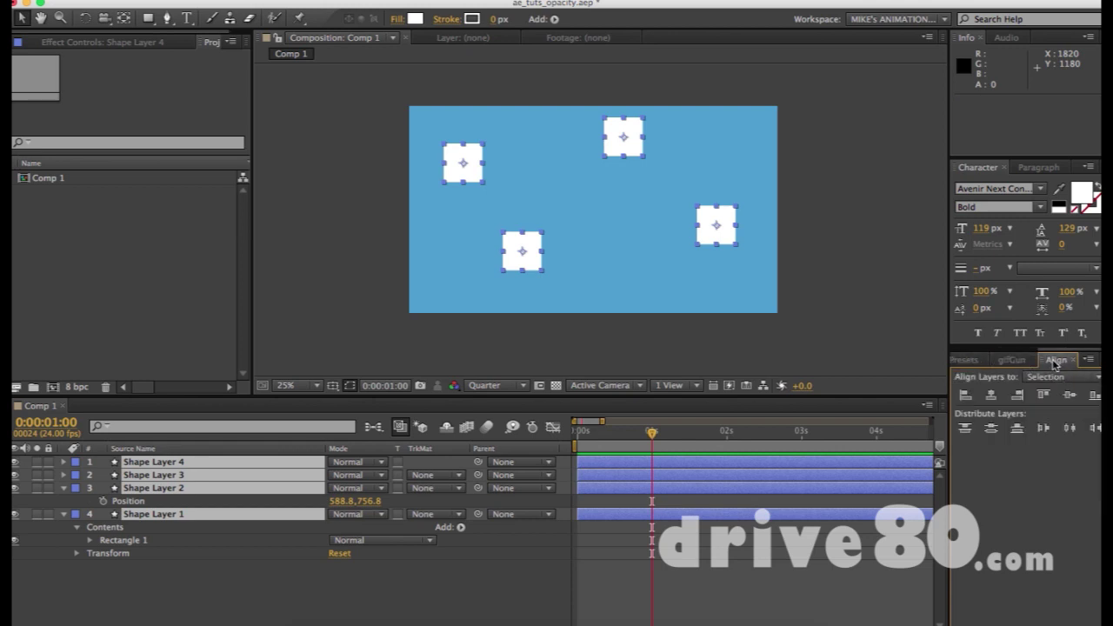
{"action": "left_click", "coordinate": [474, 0]}
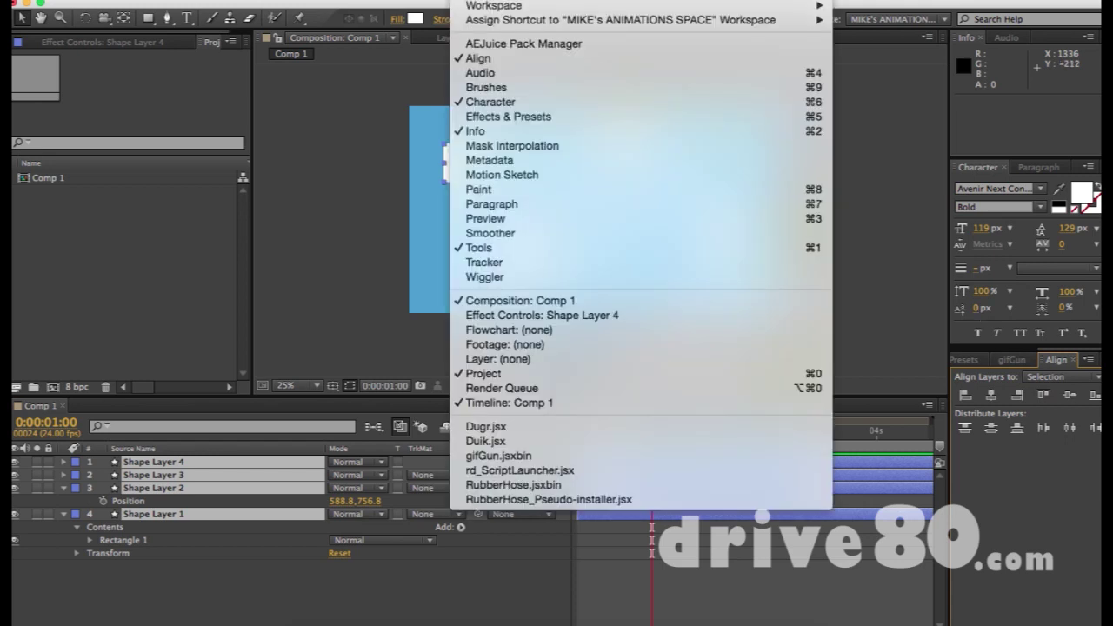
{"action": "left_click", "coordinate": [999, 503]}
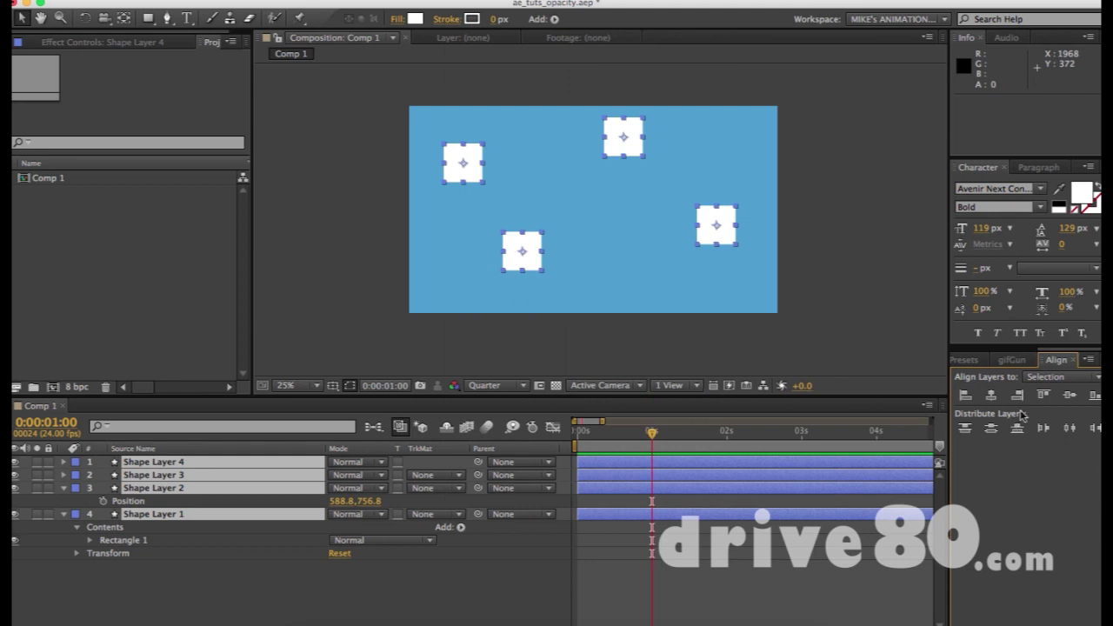
{"action": "left_click", "coordinate": [1049, 378]}
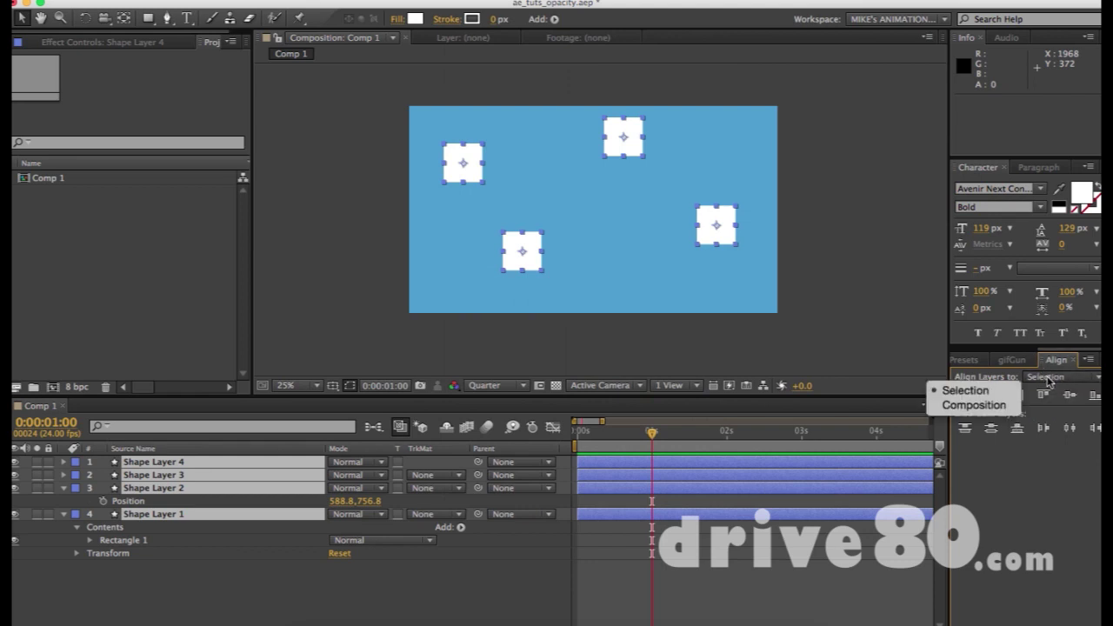
{"action": "left_click", "coordinate": [963, 393]}
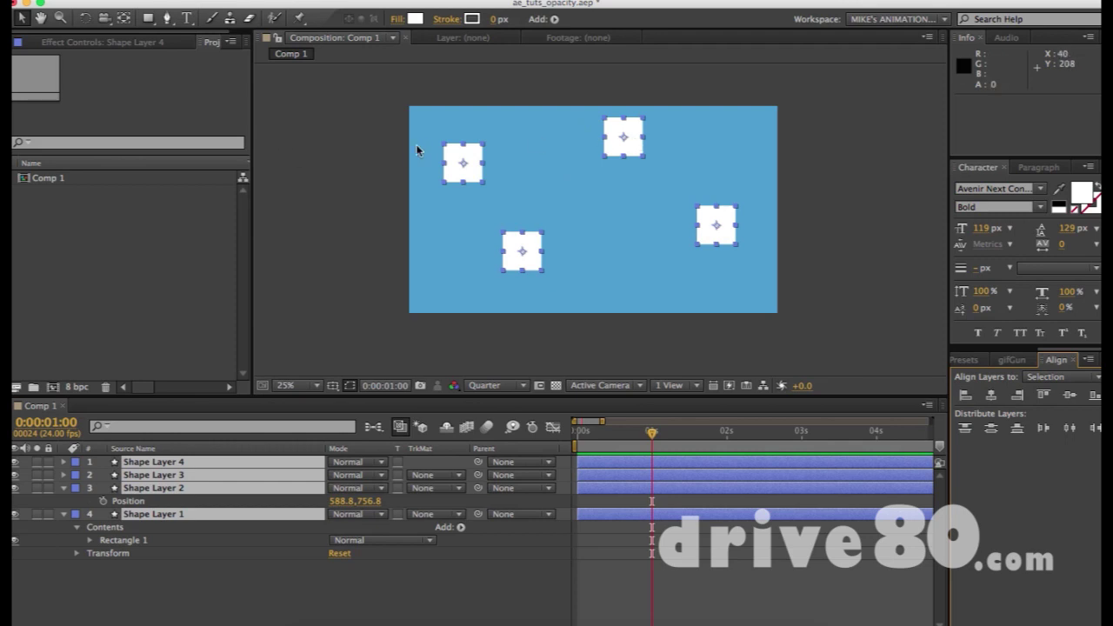
Align the squares to the Composition, placing them at its left and top edges.
{"action": "left_click", "coordinate": [964, 397]}
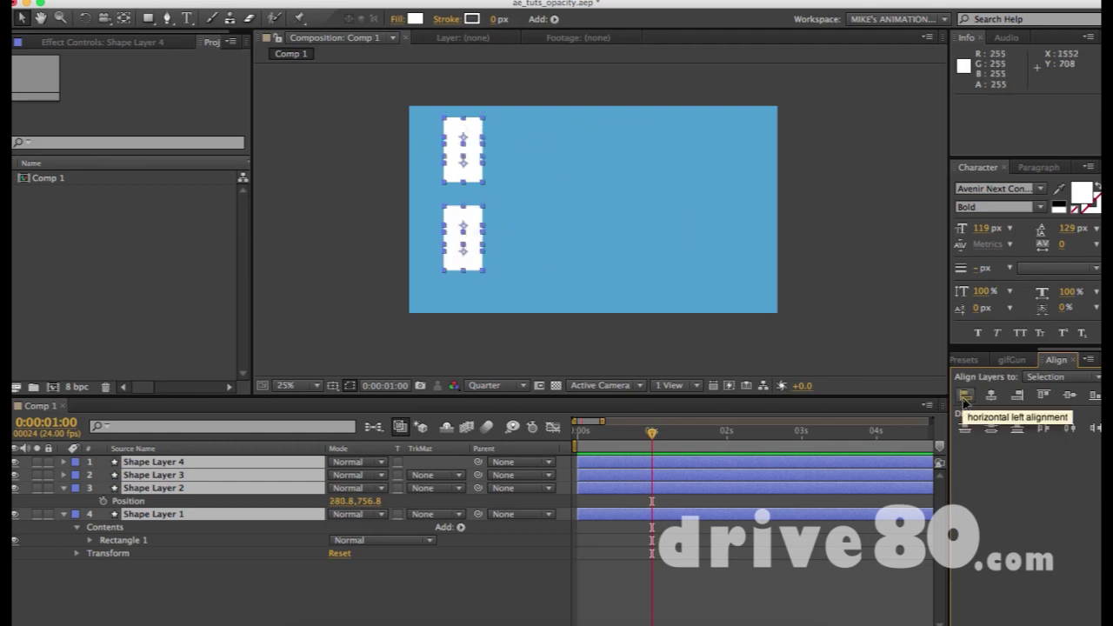
{"action": "key", "text": "ctrl+z"}
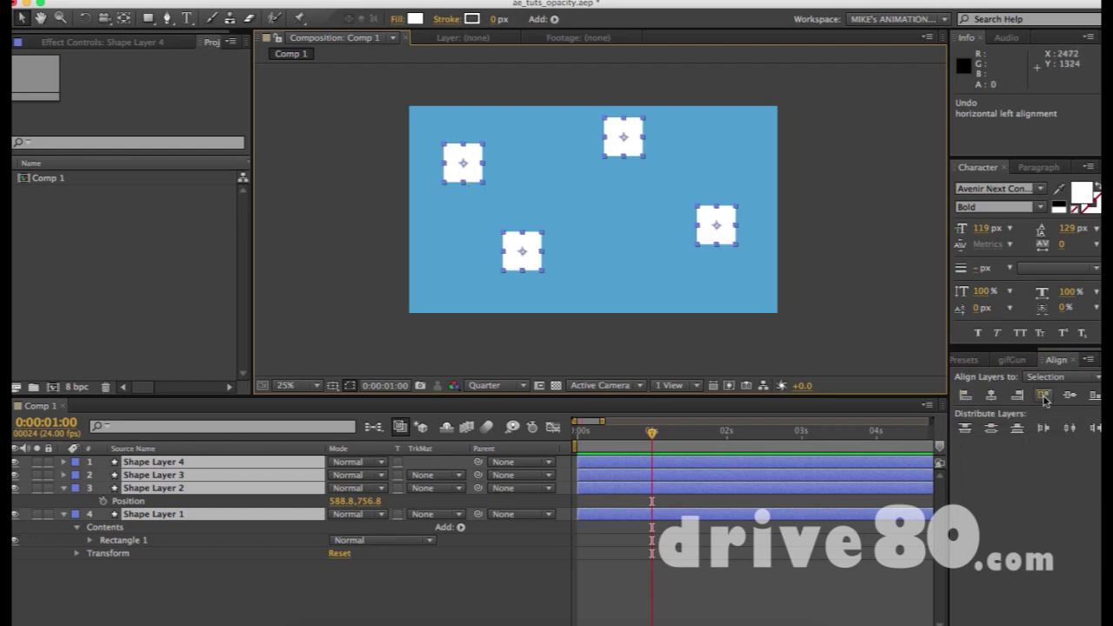
{"action": "left_click", "coordinate": [1052, 377]}
{"action": "left_click", "coordinate": [972, 405]}
{"action": "left_click", "coordinate": [965, 395]}
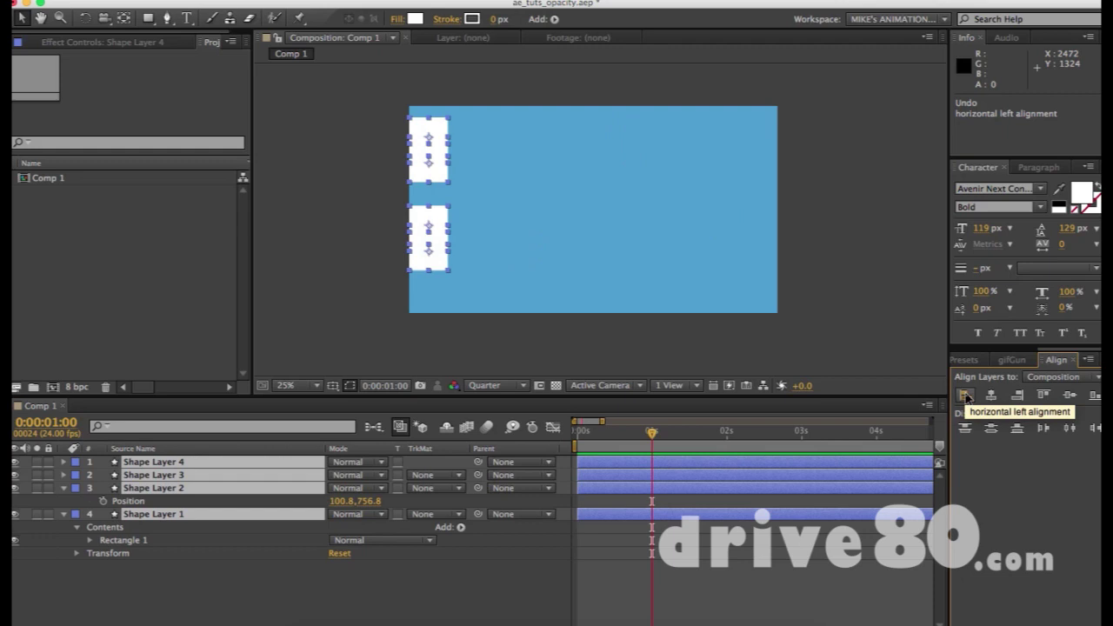
{"action": "left_click", "coordinate": [1020, 397]}
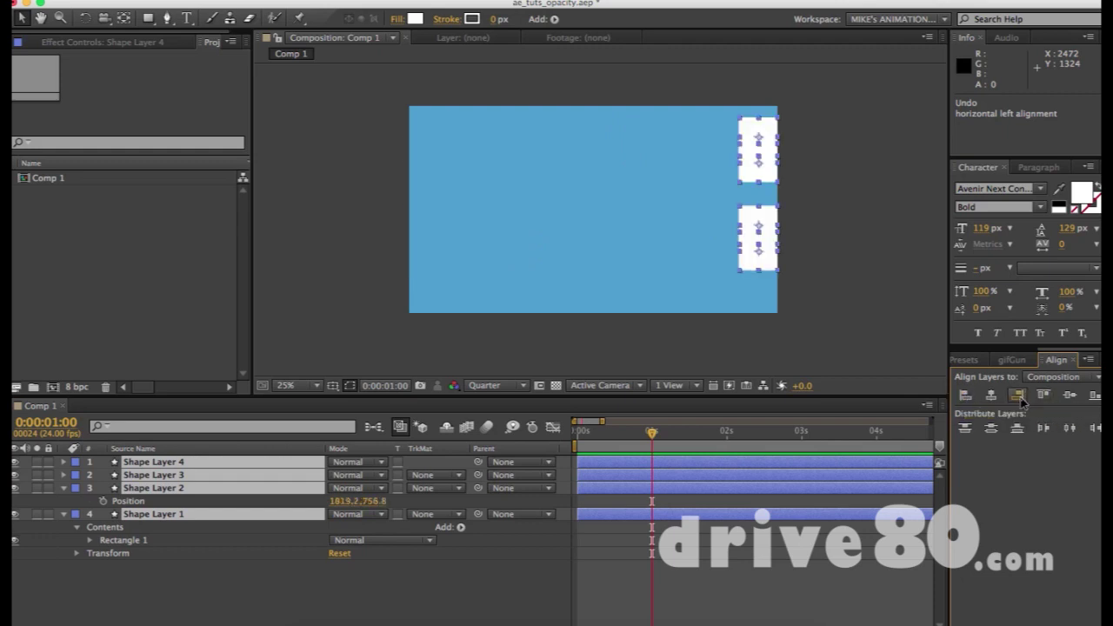
{"action": "left_click", "coordinate": [1093, 396]}
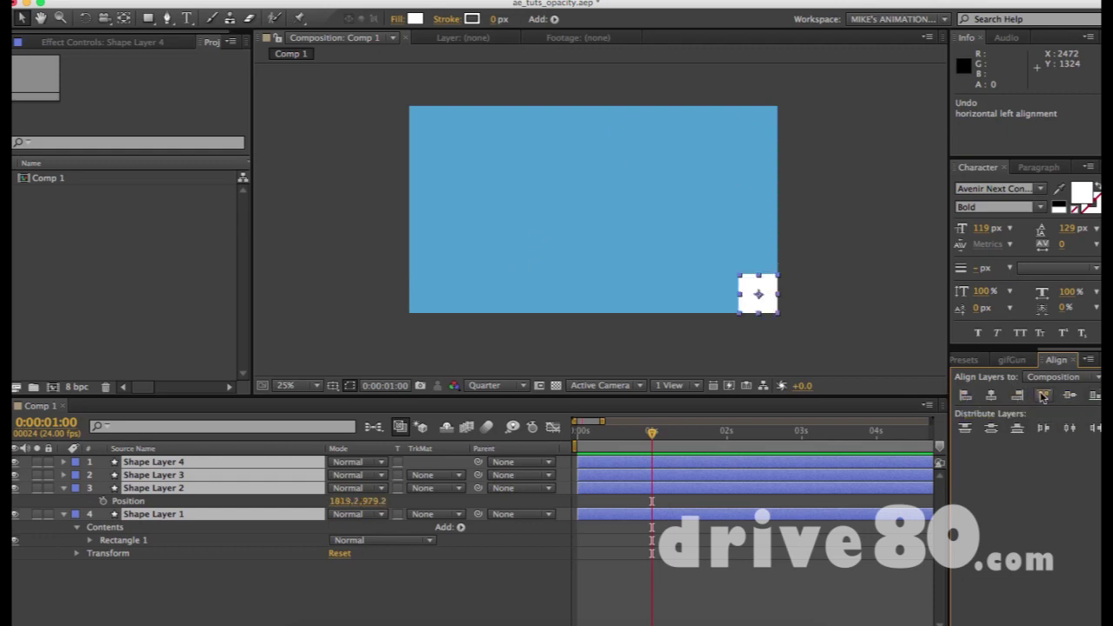
{"action": "left_click", "coordinate": [1045, 395]}
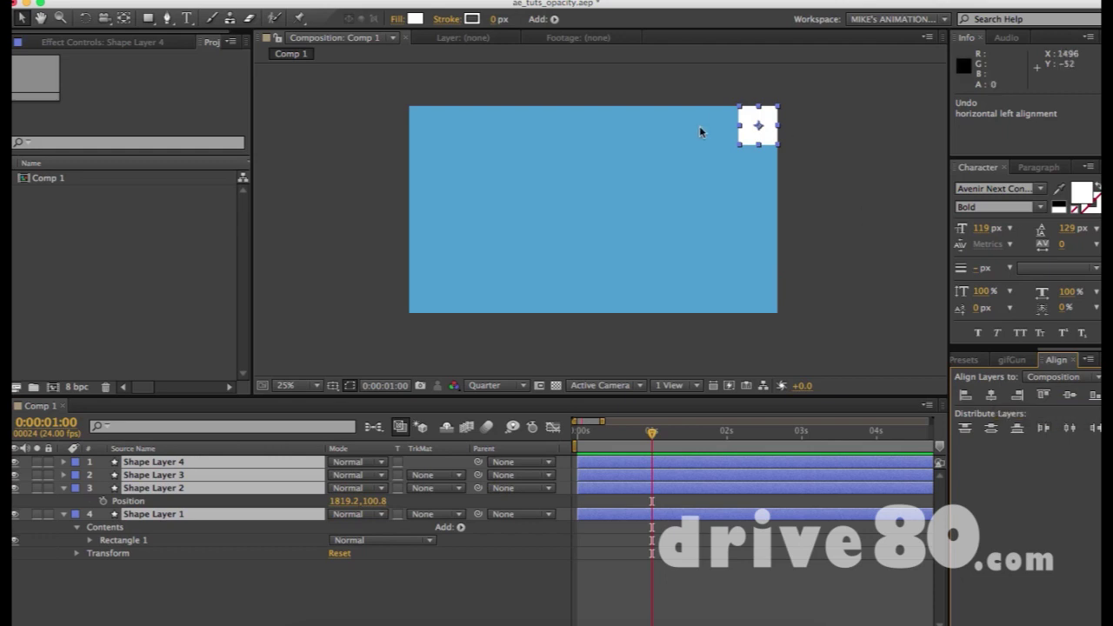
{"action": "left_click", "coordinate": [966, 395]}
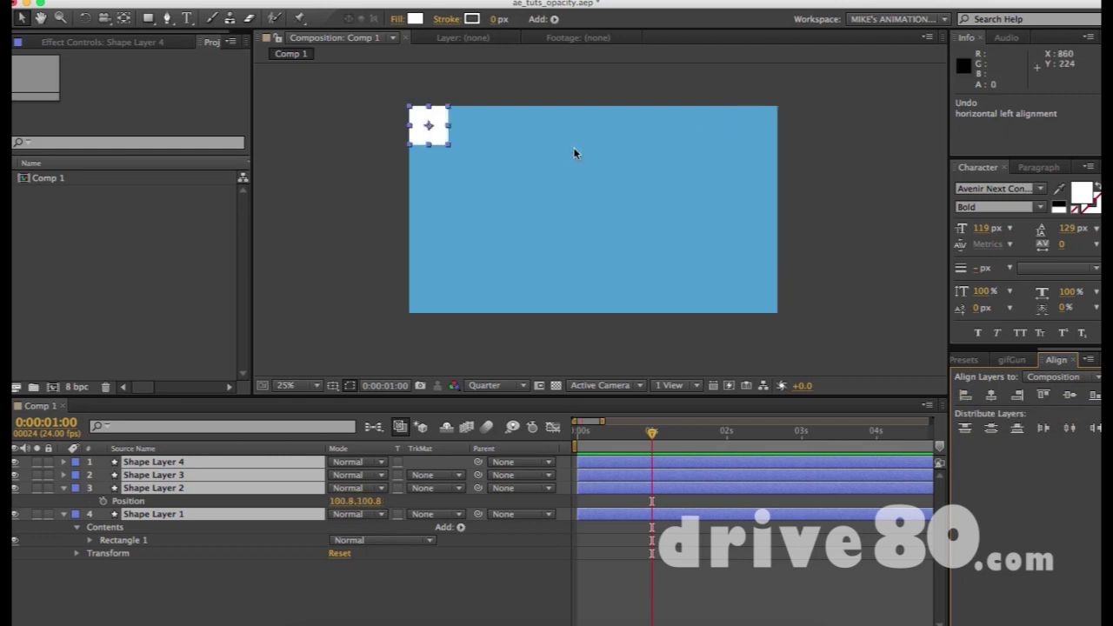
Push Shape Layer 4 to the right edge, then distribute all four squares' horizontal centers.
{"action": "left_click", "coordinate": [579, 235]}
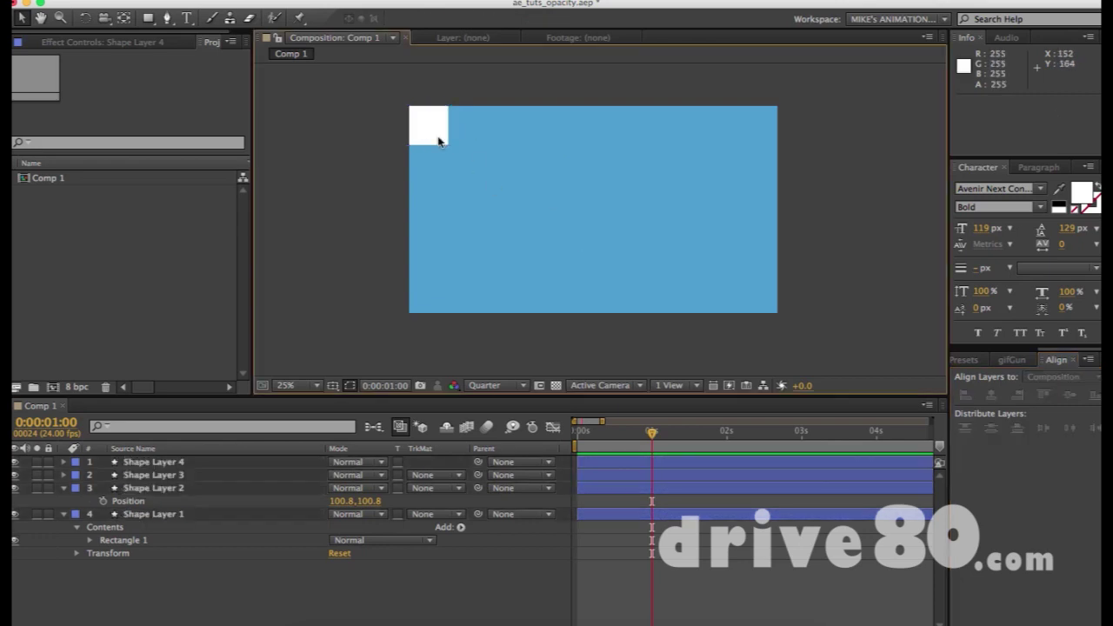
{"action": "left_click_drag", "start_coordinate": [426, 145], "coordinate": [494, 129]}
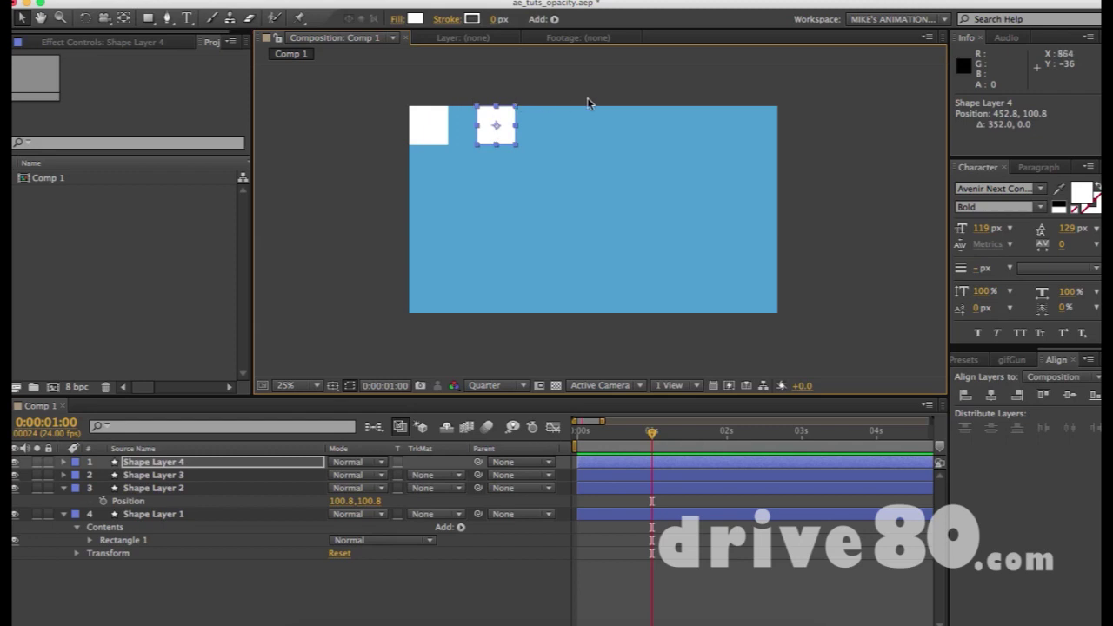
{"action": "left_click", "coordinate": [146, 464]}
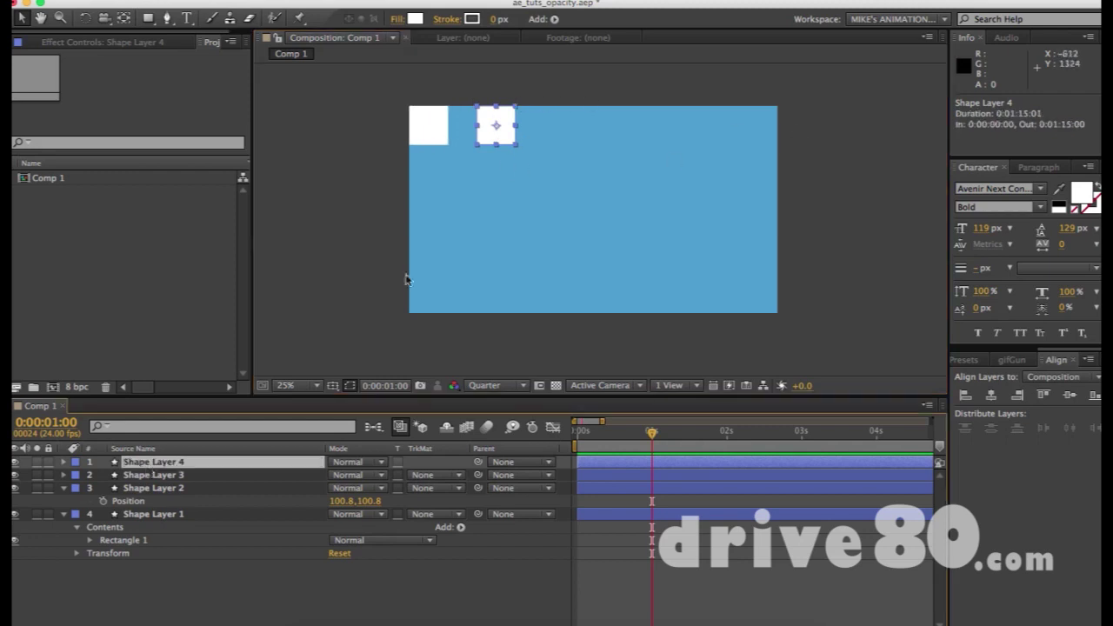
{"action": "left_click_drag", "start_coordinate": [493, 132], "coordinate": [567, 138]}
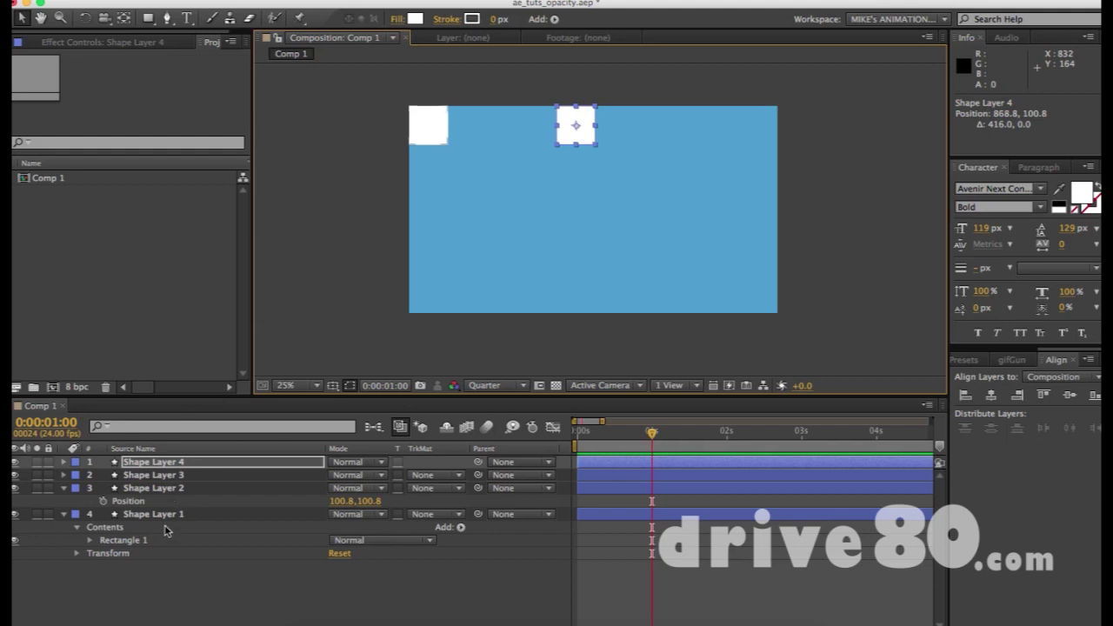
{"action": "left_click", "coordinate": [169, 516]}
{"action": "left_click", "coordinate": [577, 122]}
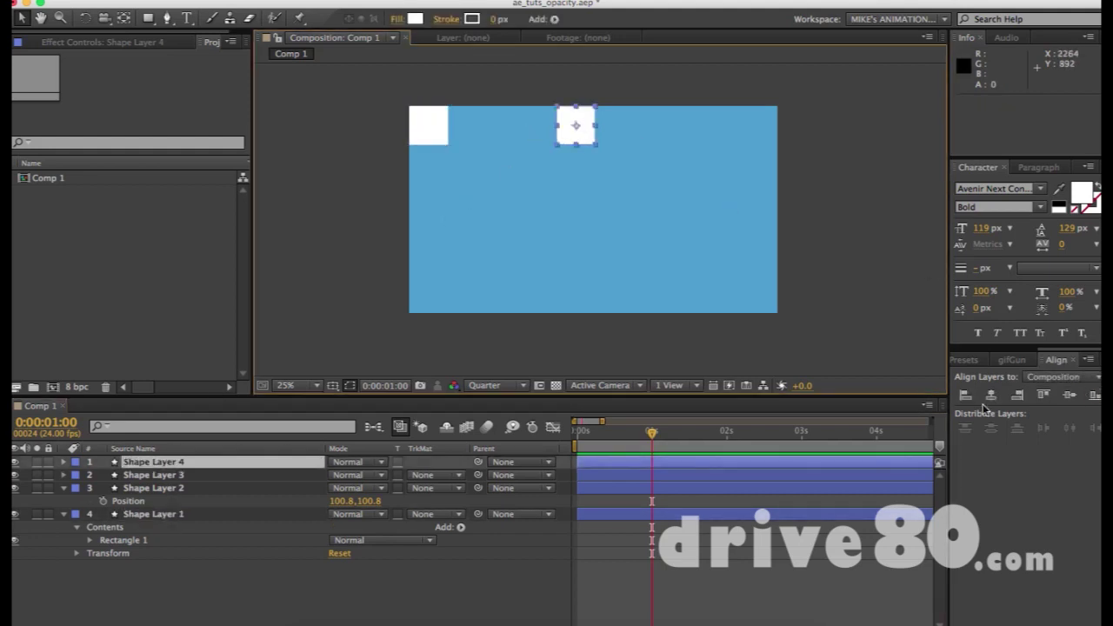
{"action": "left_click", "coordinate": [1018, 396]}
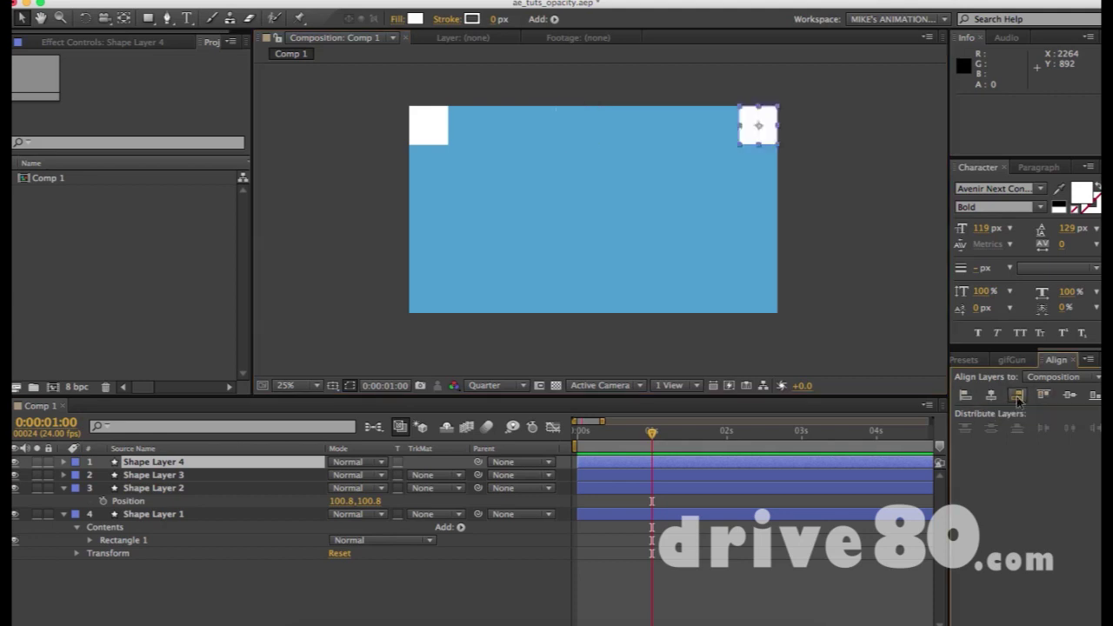
{"action": "left_click_drag", "start_coordinate": [367, 96], "coordinate": [817, 220]}
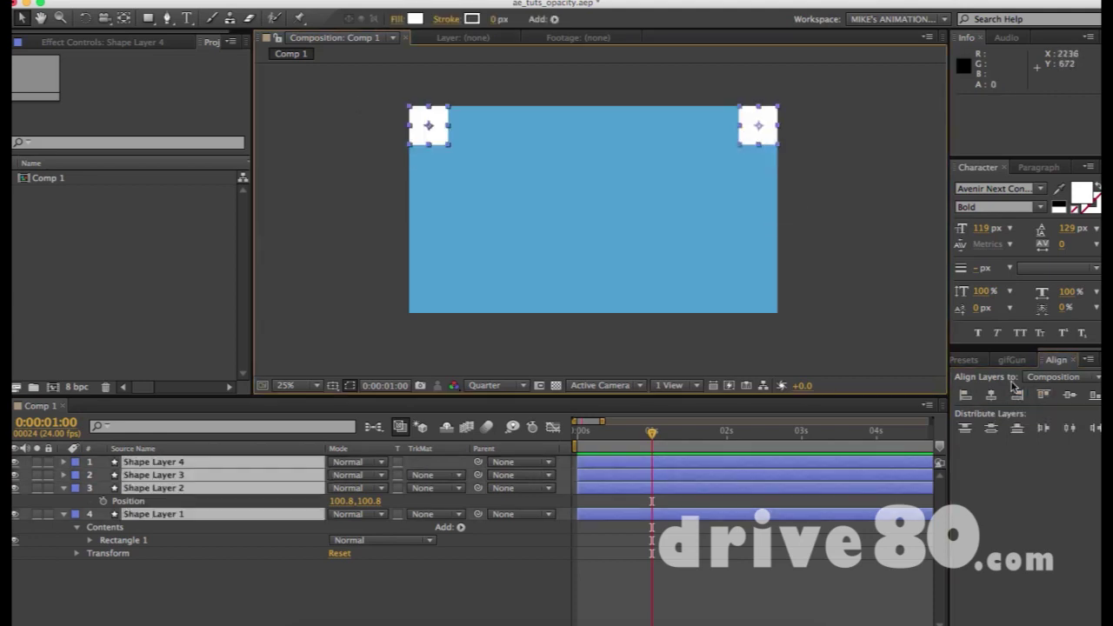
{"action": "left_click", "coordinate": [1073, 429]}
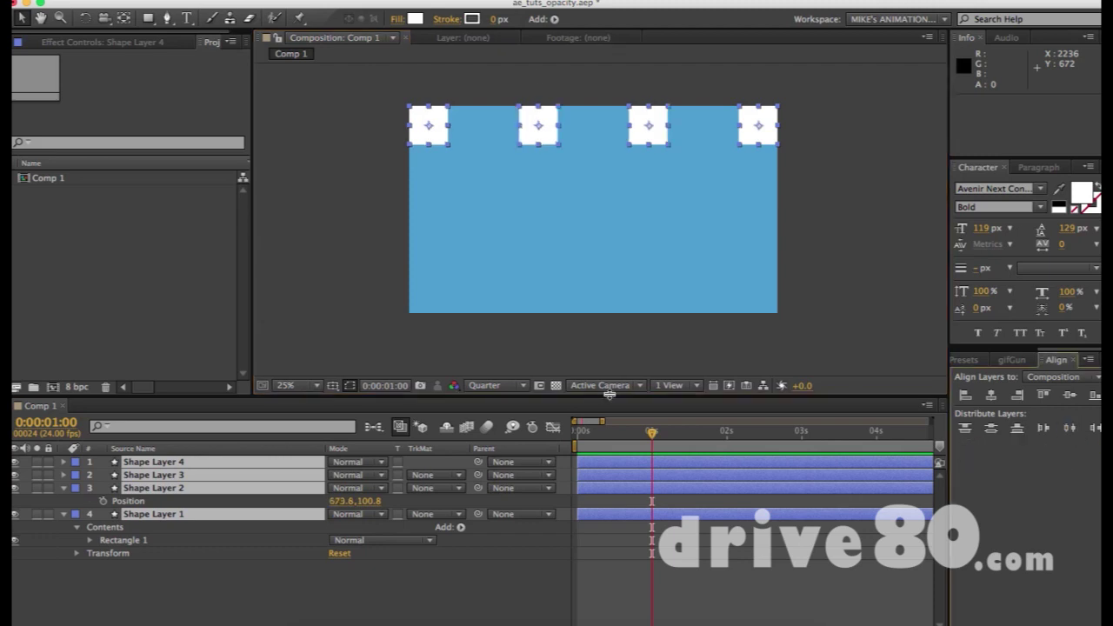
{"action": "left_click", "coordinate": [727, 204]}
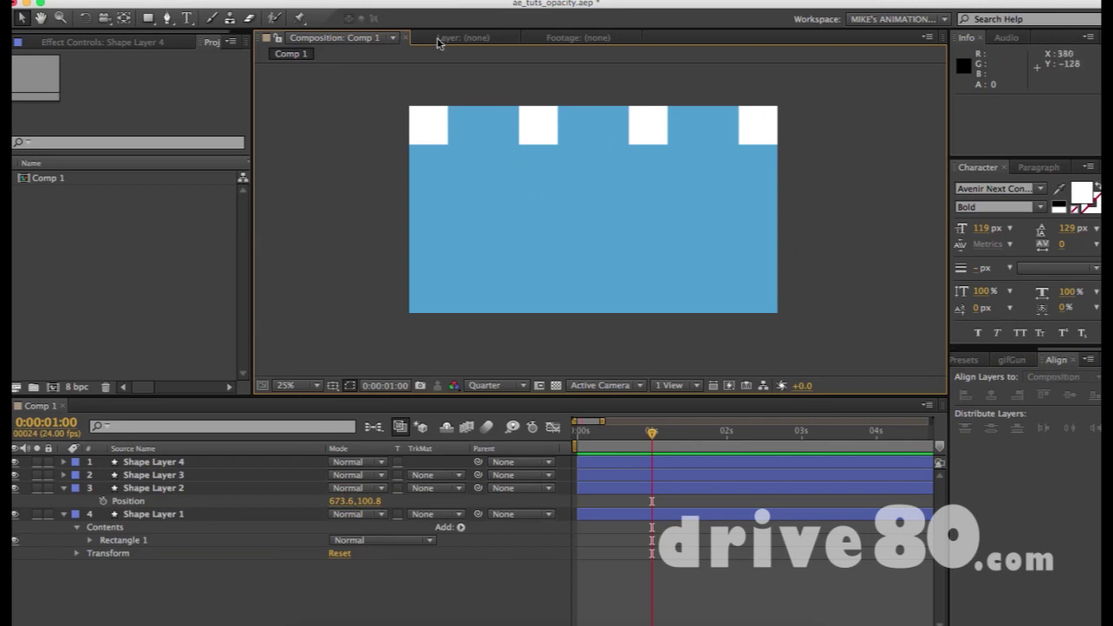
Select and delete Shape Layer 1 and Shape Layer 3 from the composition.
{"action": "left_click_drag", "start_coordinate": [384, 112], "coordinate": [792, 176]}
{"action": "left_click", "coordinate": [702, 187]}
{"action": "left_click", "coordinate": [630, 475]}
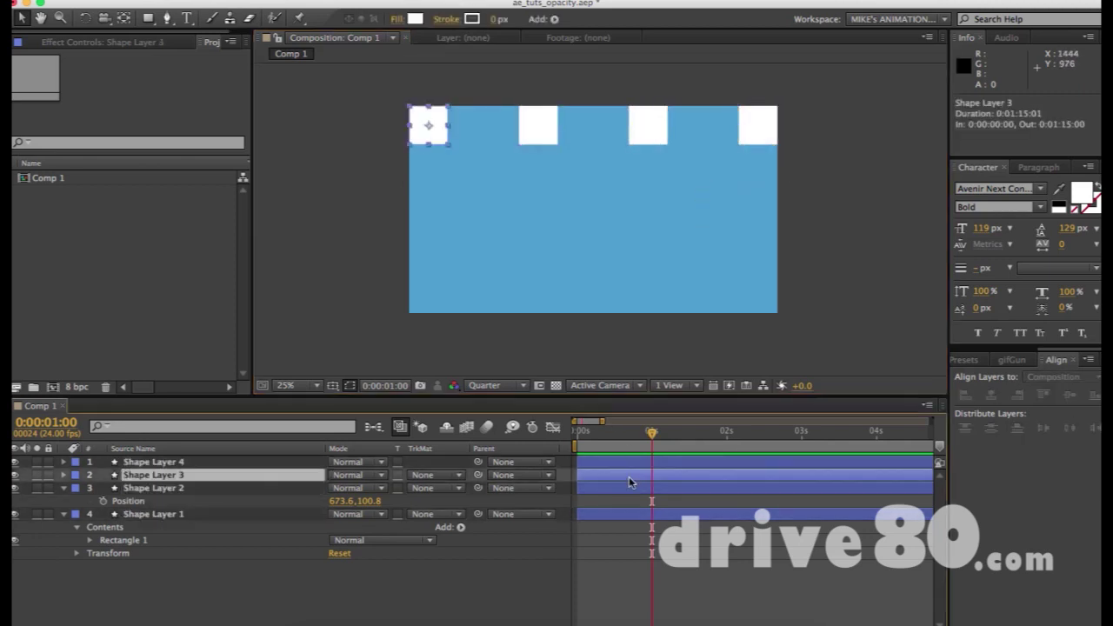
{"action": "left_click", "coordinate": [164, 520]}
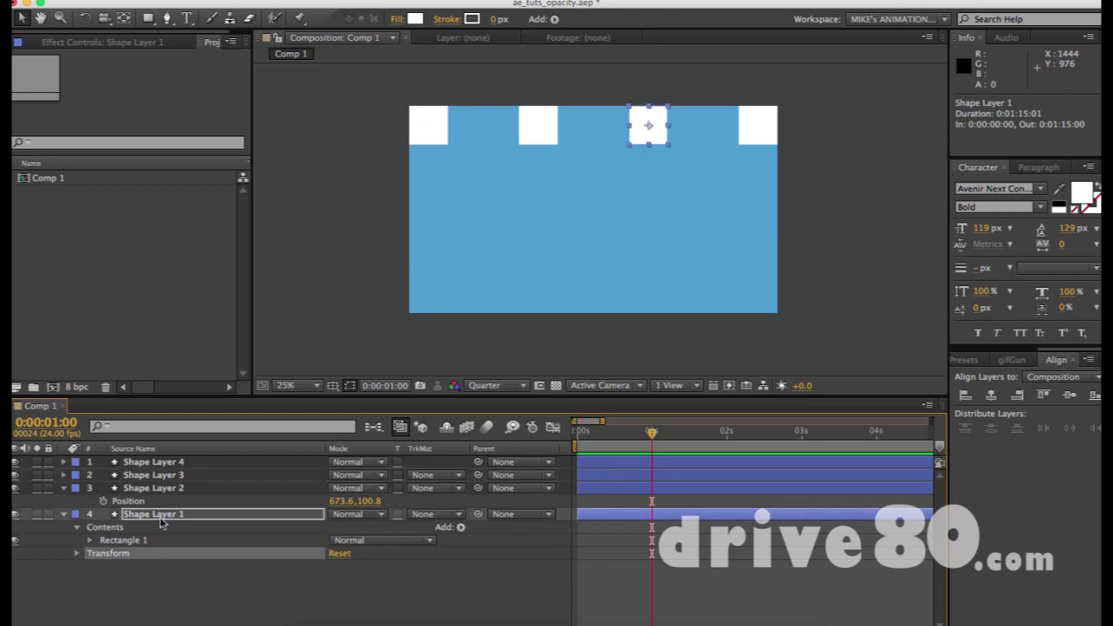
{"action": "key", "text": "Delete"}
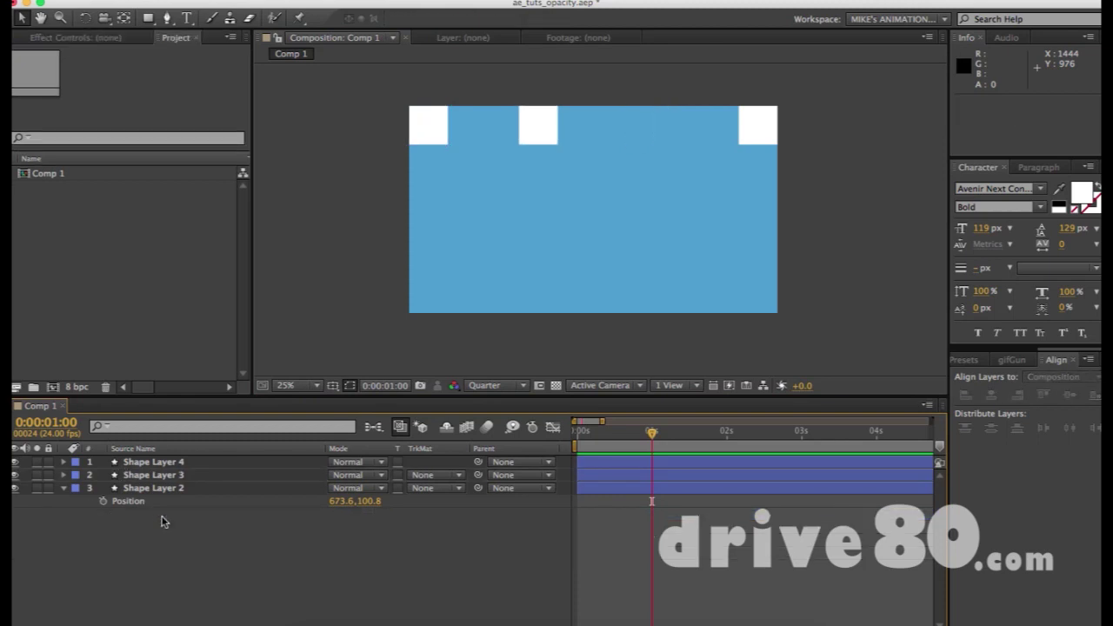
{"action": "left_click", "coordinate": [435, 133]}
{"action": "key", "text": "Delete"}
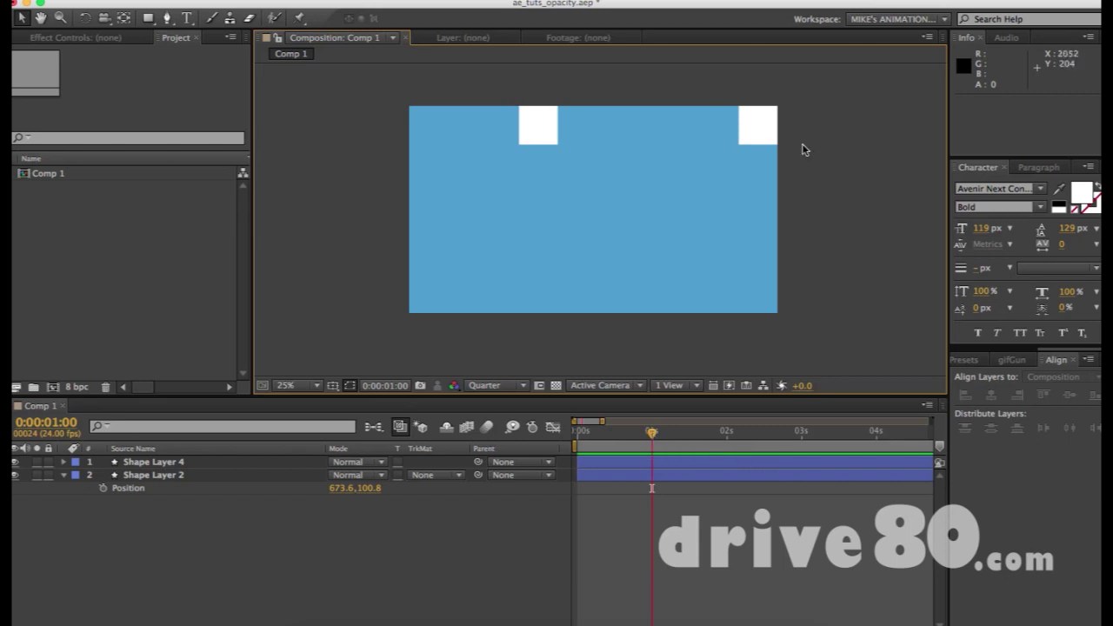
Add a text layer containing the e-mail address and centre it horizontally in Comp 1.
{"action": "key", "text": "super+t"}
{"action": "left_click", "coordinate": [509, 237]}
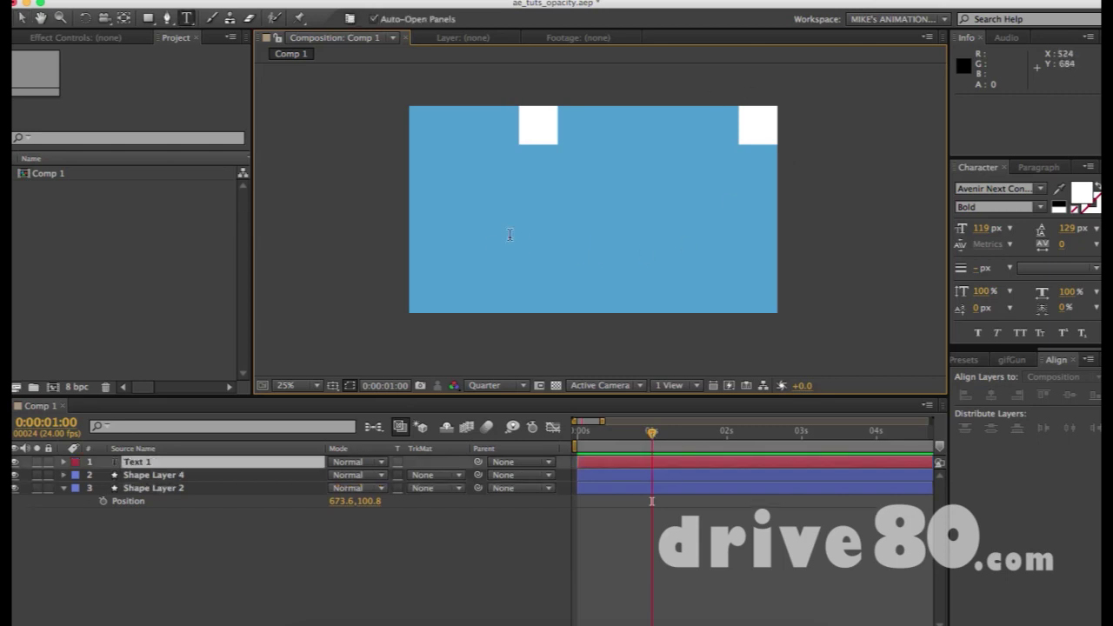
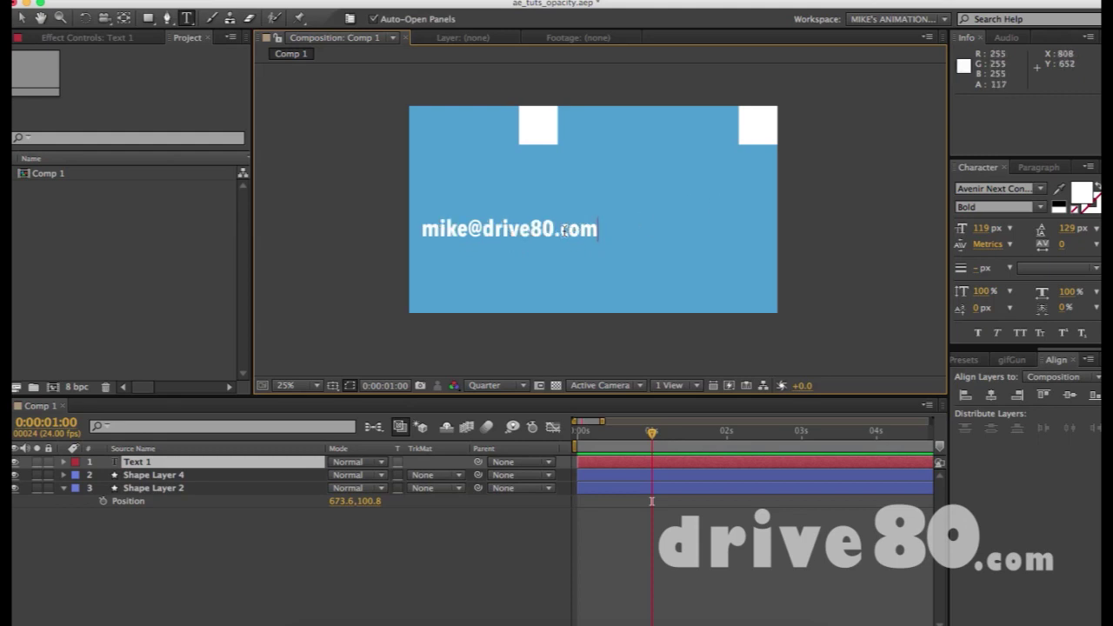
{"action": "key", "text": "Escape"}
{"action": "key", "text": "v"}
{"action": "left_click_drag", "start_coordinate": [565, 230], "coordinate": [630, 229]}
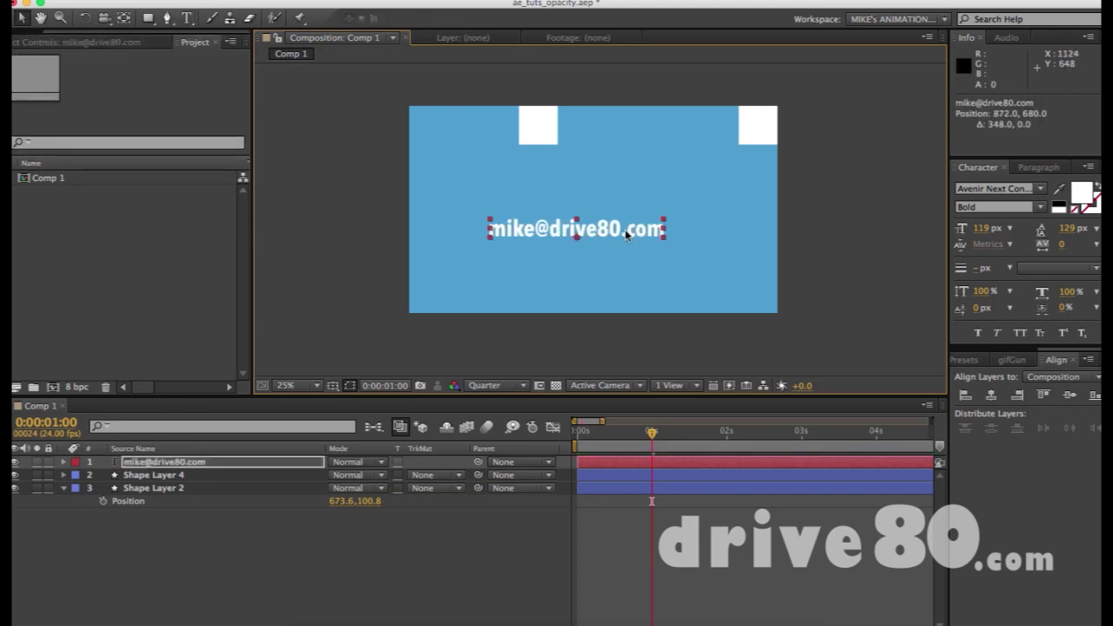
{"action": "left_click", "coordinate": [729, 235]}
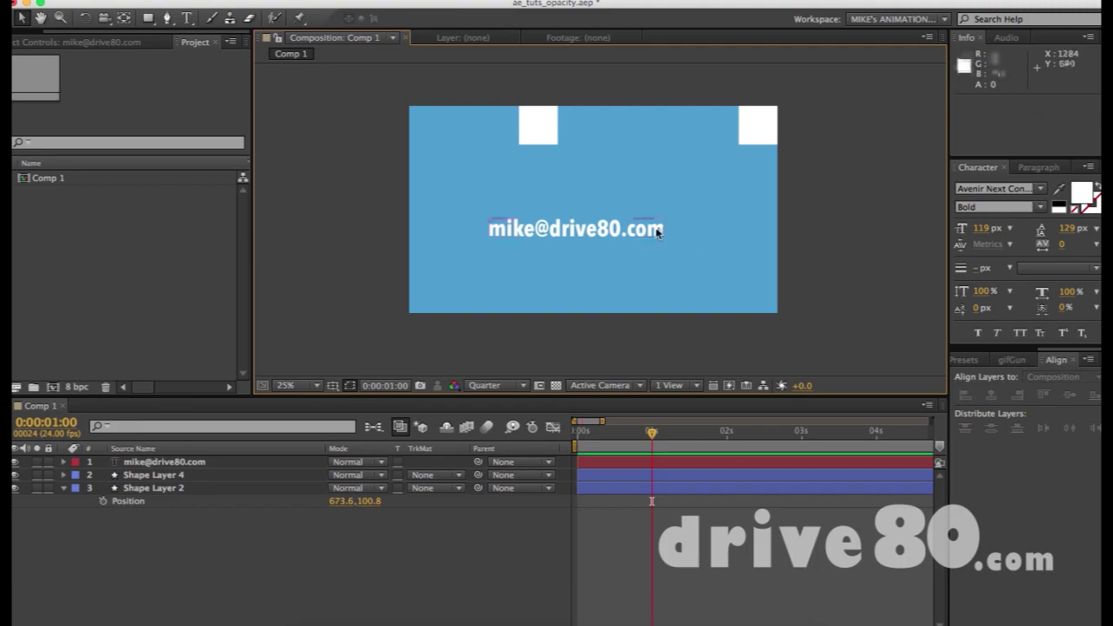